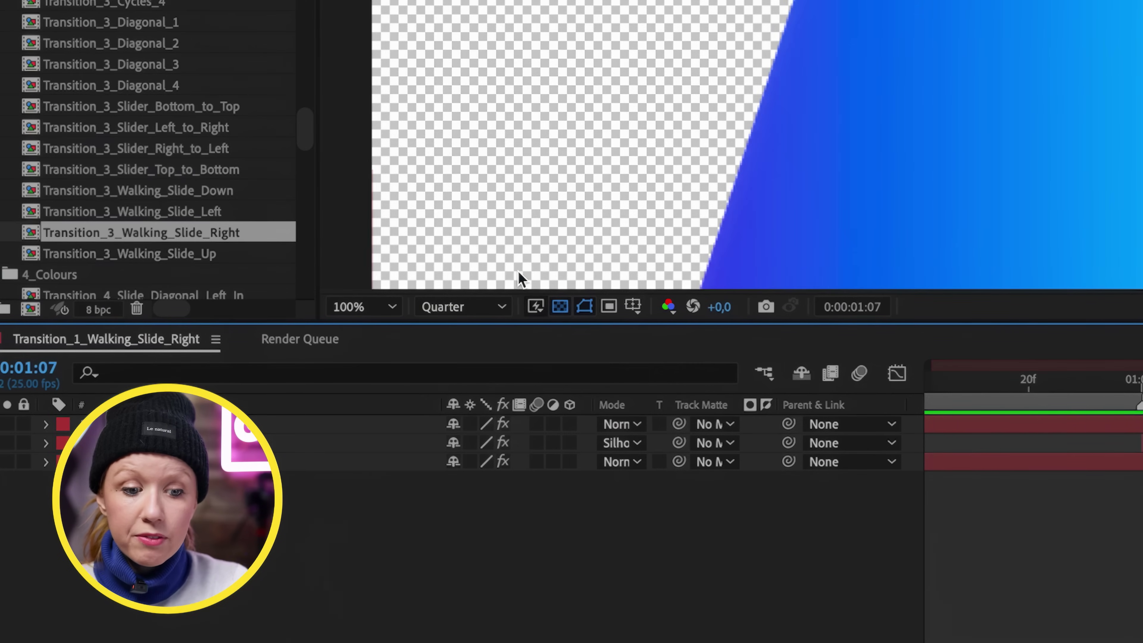
Toggle the transparency grid off and on, then add Transition_1_Walking_Slide_Right to the Render Queue
click(562, 309)
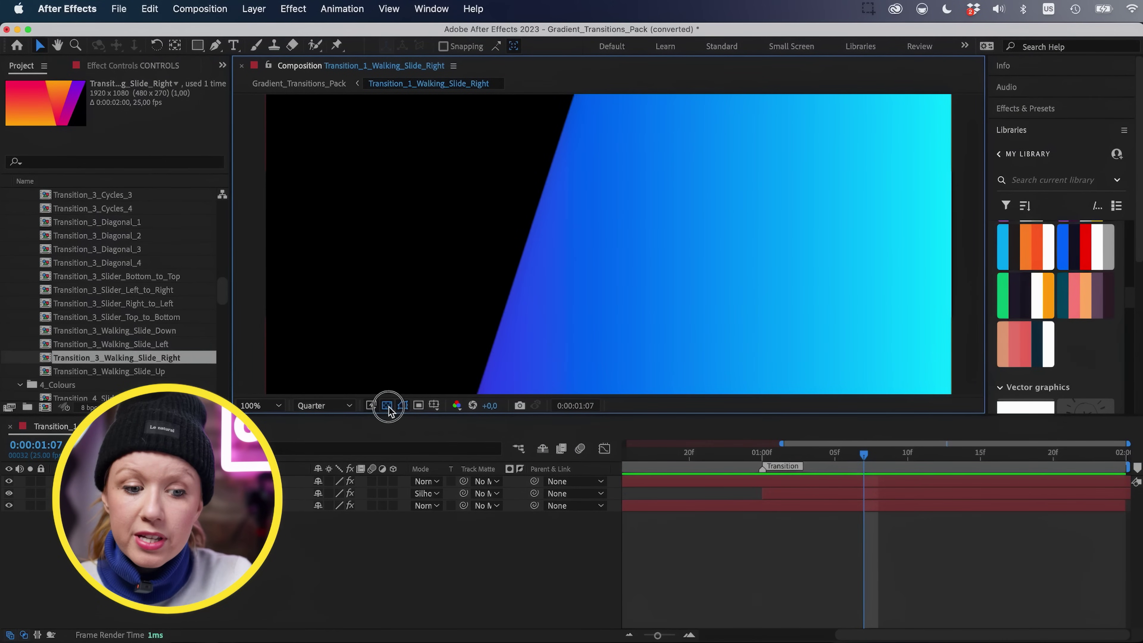
click(387, 405)
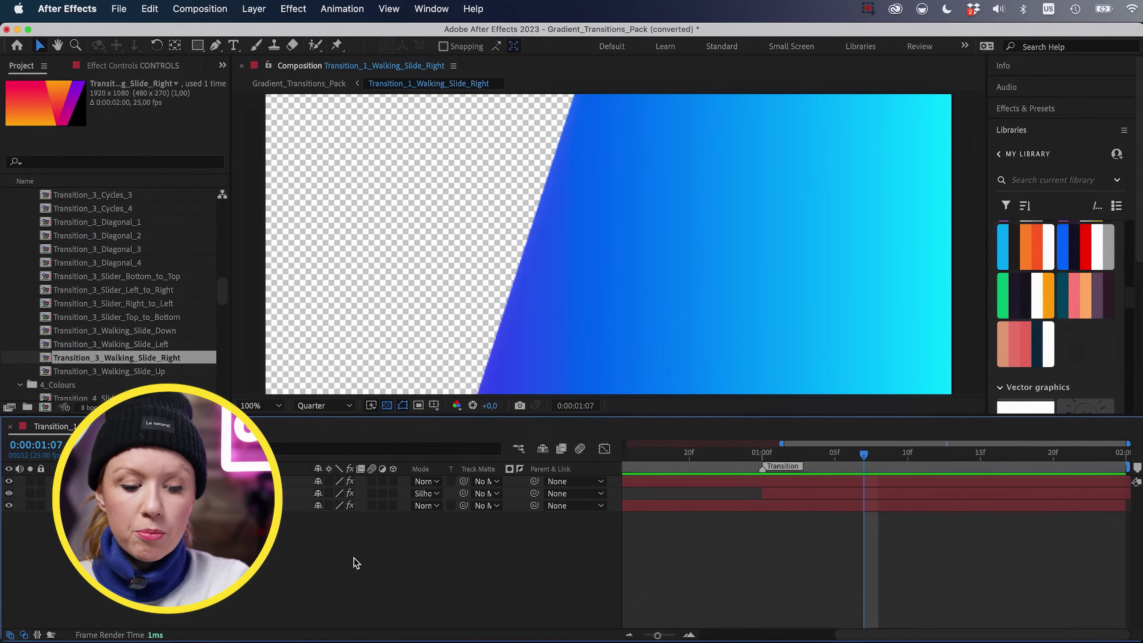
key(super+m)
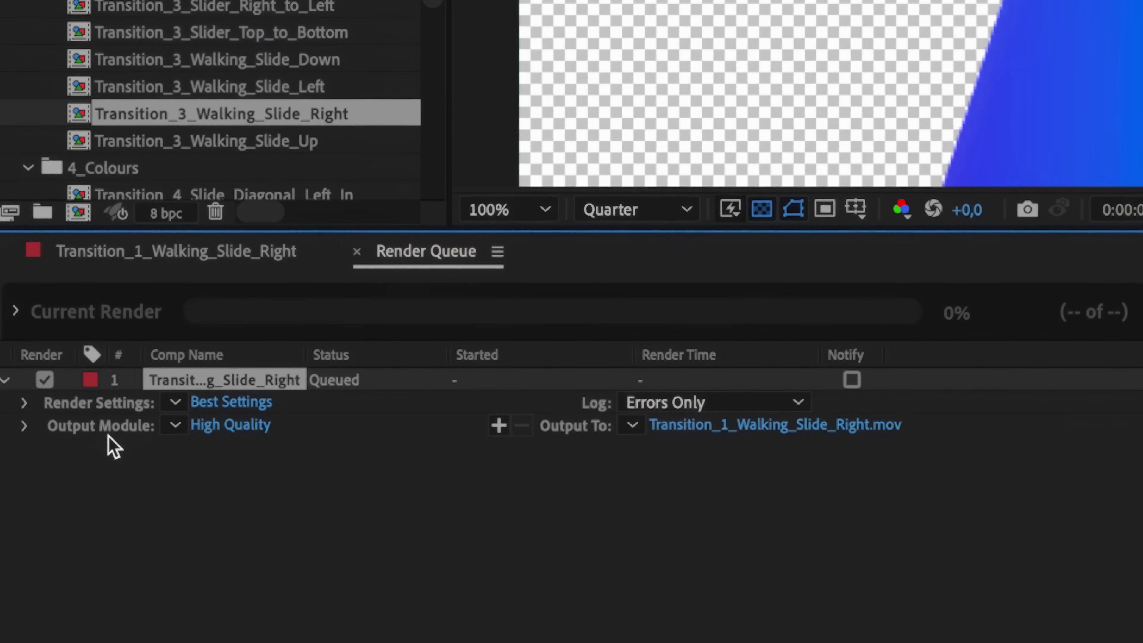
Set the output module to the QuickTime Animation codec with RGB + Alpha channels
click(255, 430)
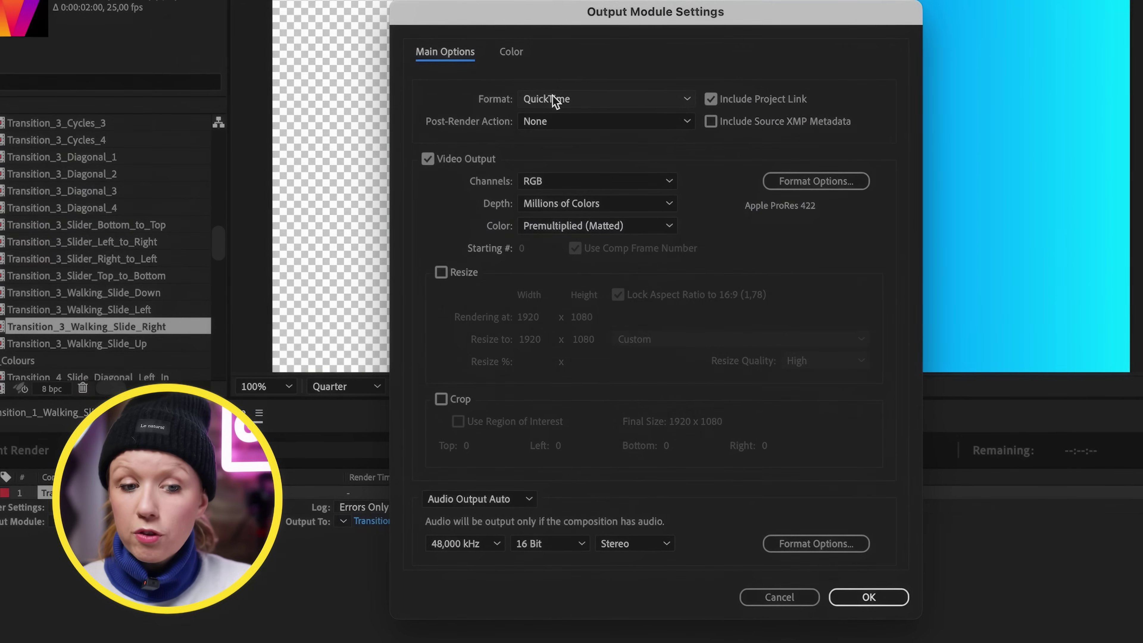
click(586, 181)
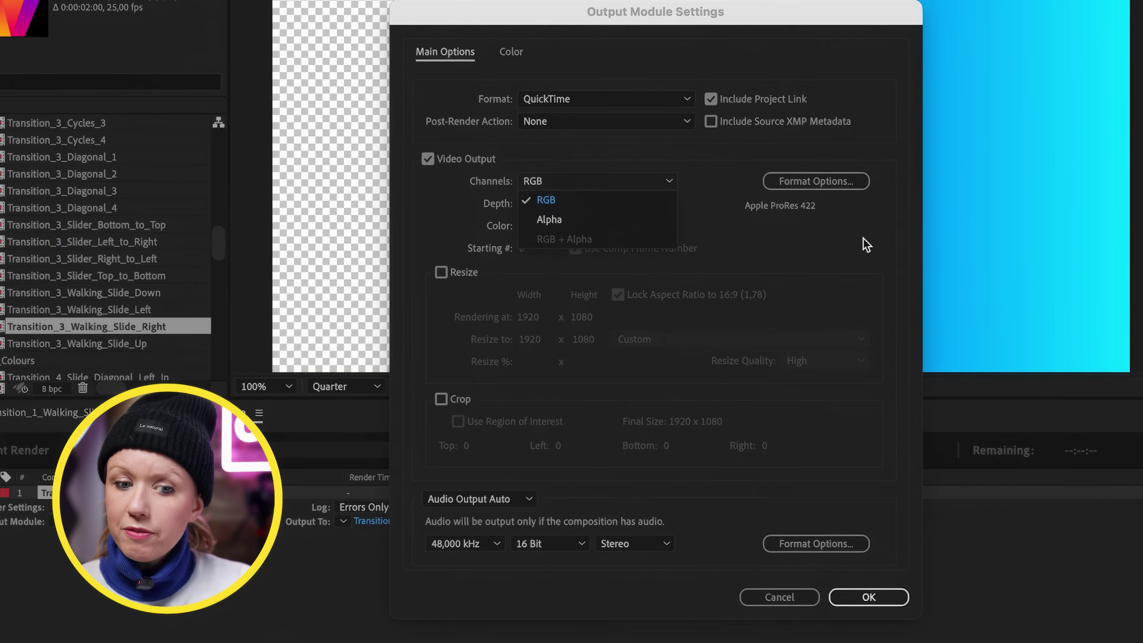
click(930, 159)
click(930, 160)
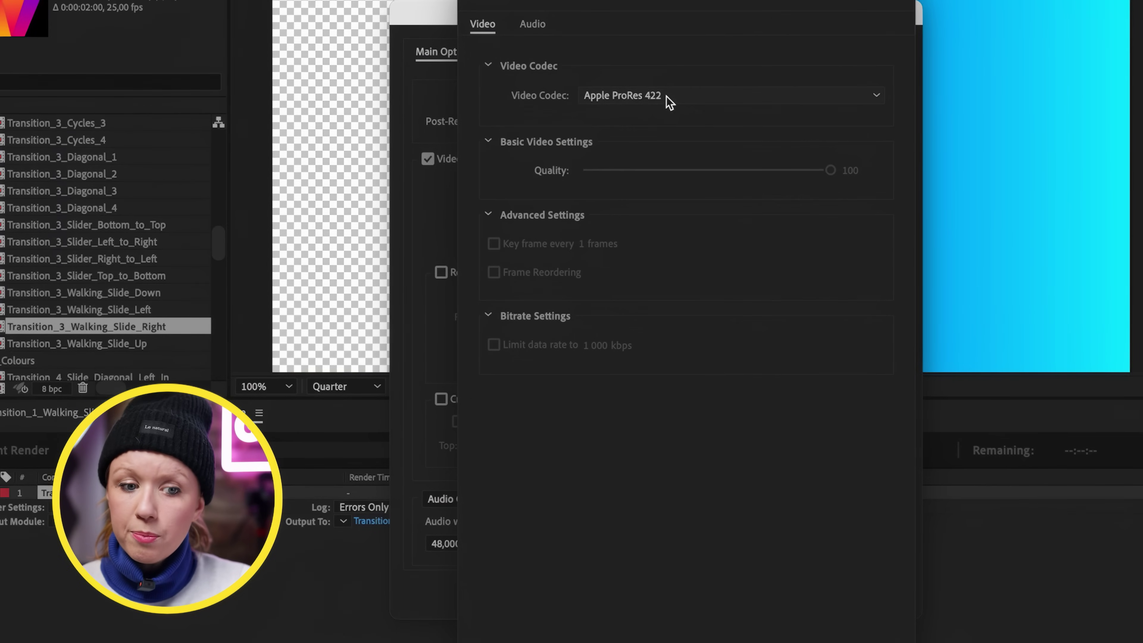
click(657, 95)
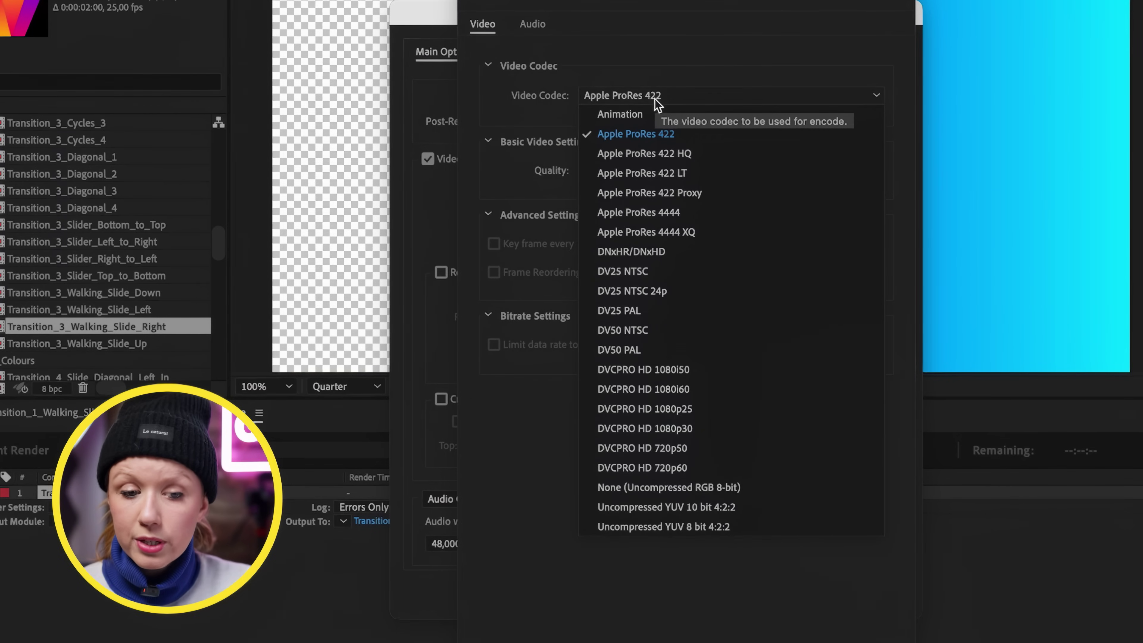
click(649, 116)
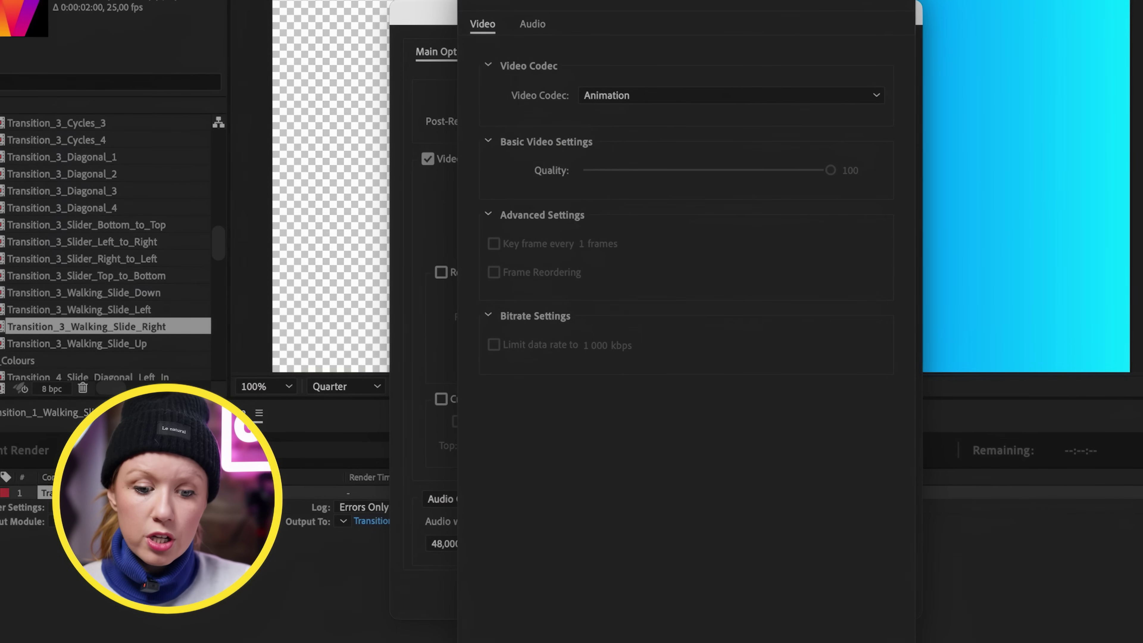
key(Return)
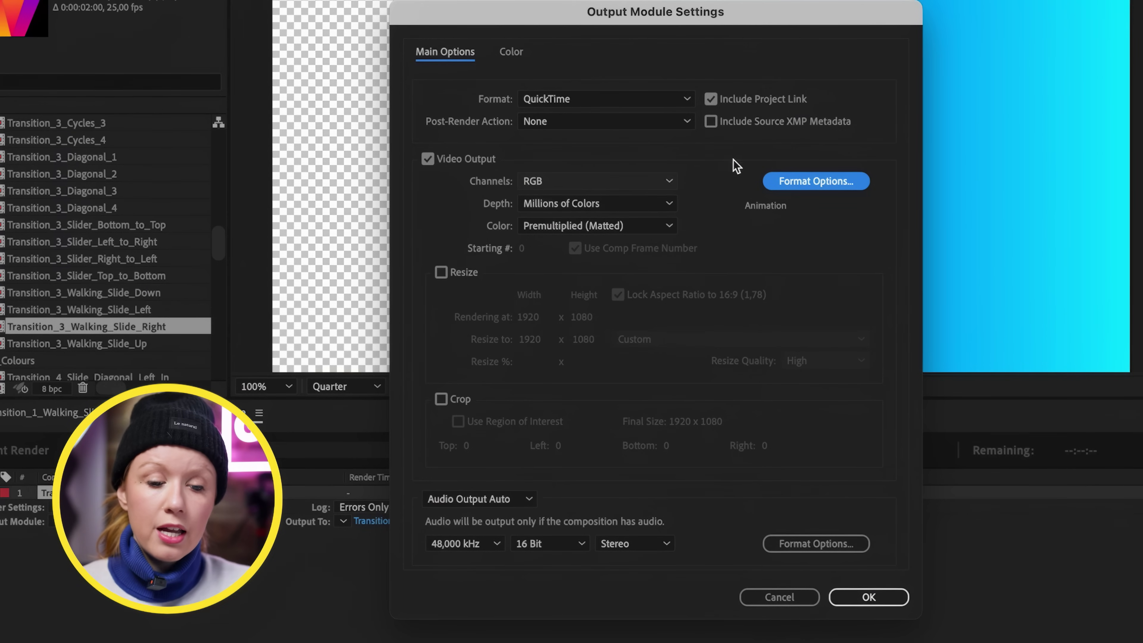
click(659, 182)
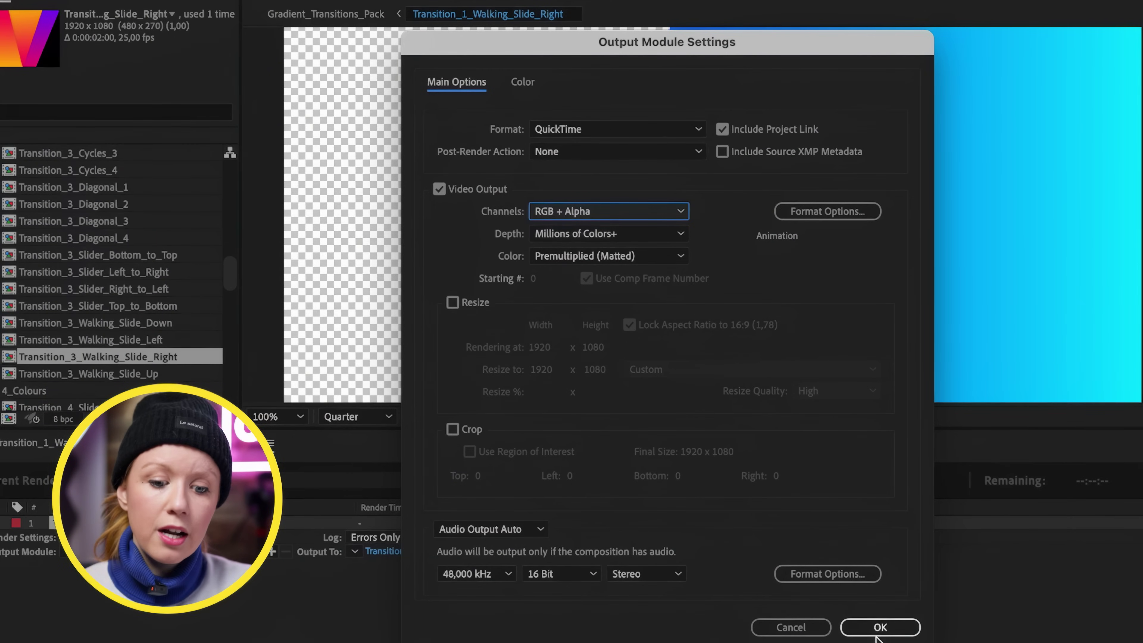
click(881, 627)
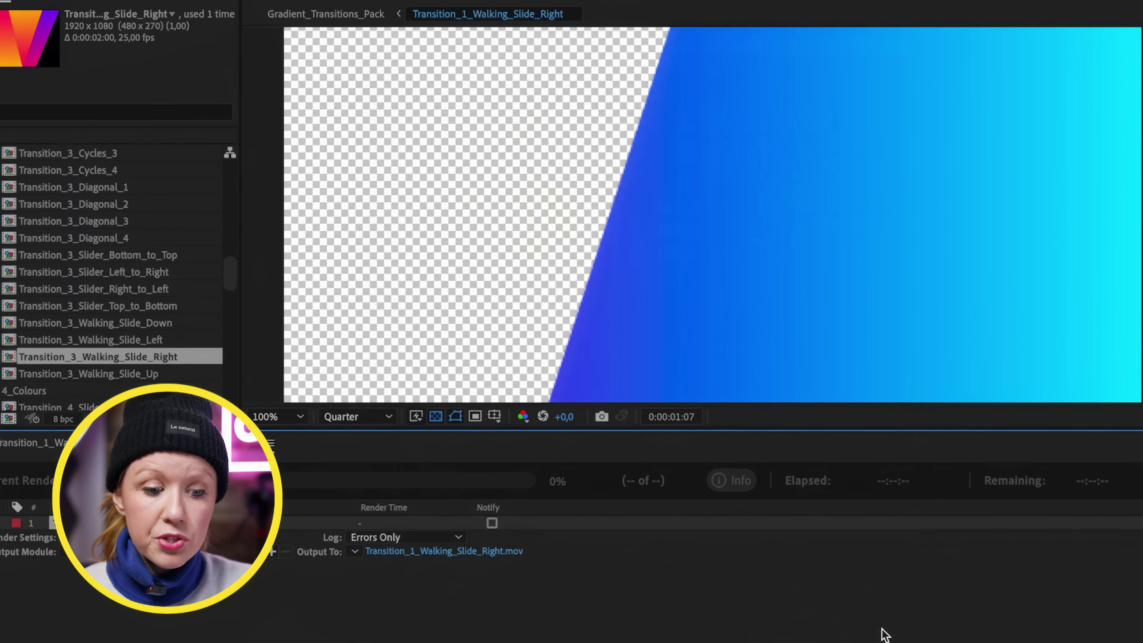
Save Transition_1_Walking_Slide_Right.mov to the Project folder and render it
click(456, 558)
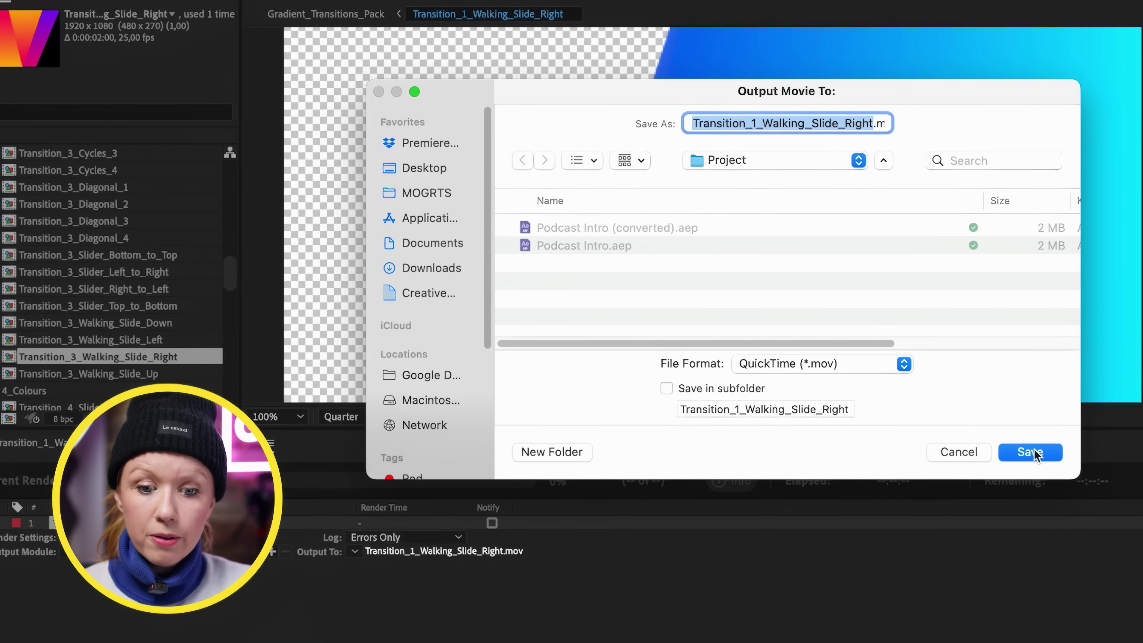
click(1030, 452)
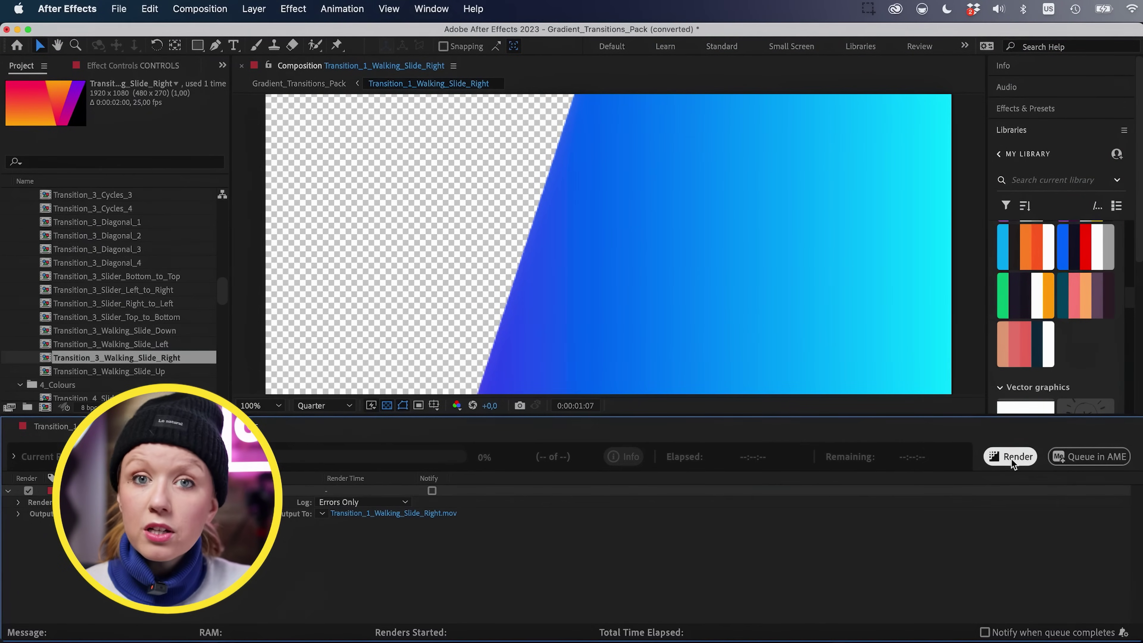
click(1011, 457)
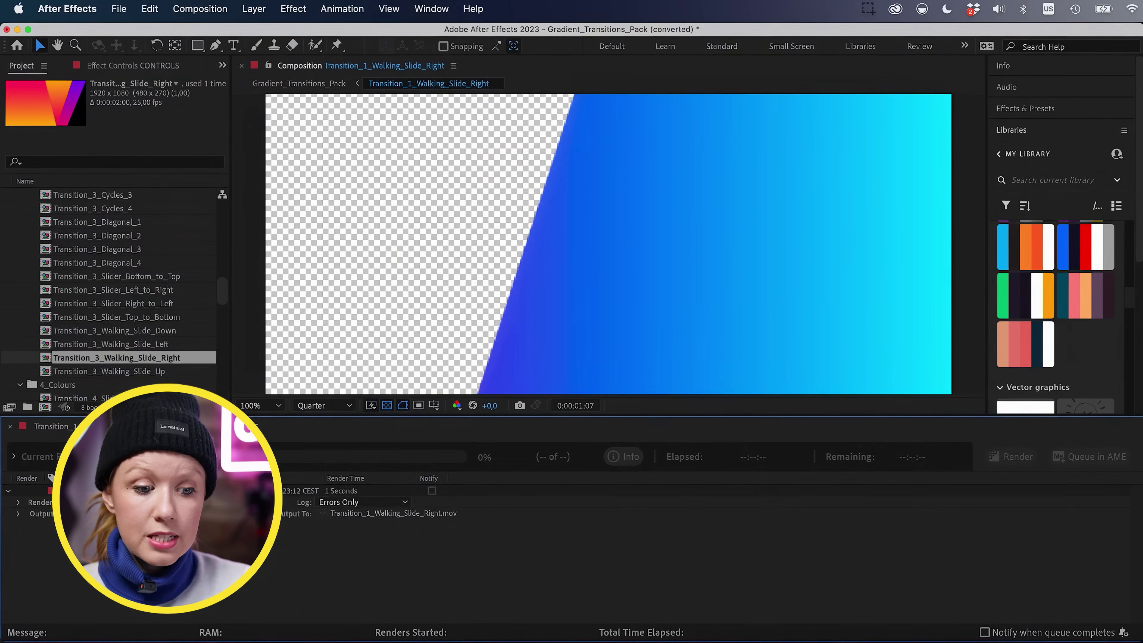
Queue the composition again and send it to Adobe Media Encoder
key(super+alt+0)
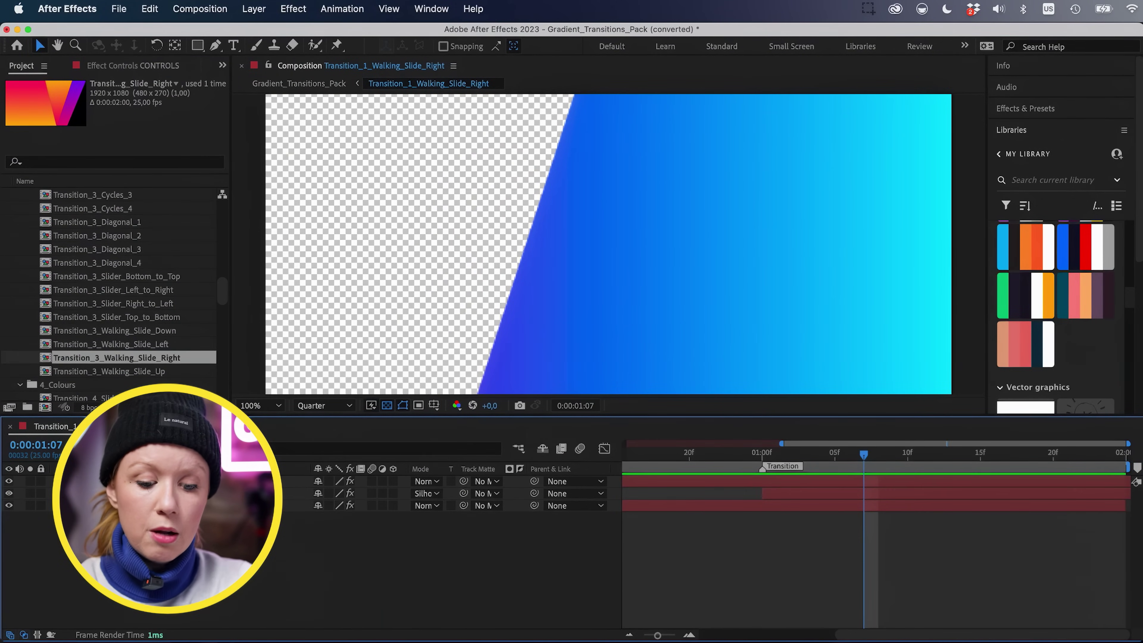
key(ctrl+super+m)
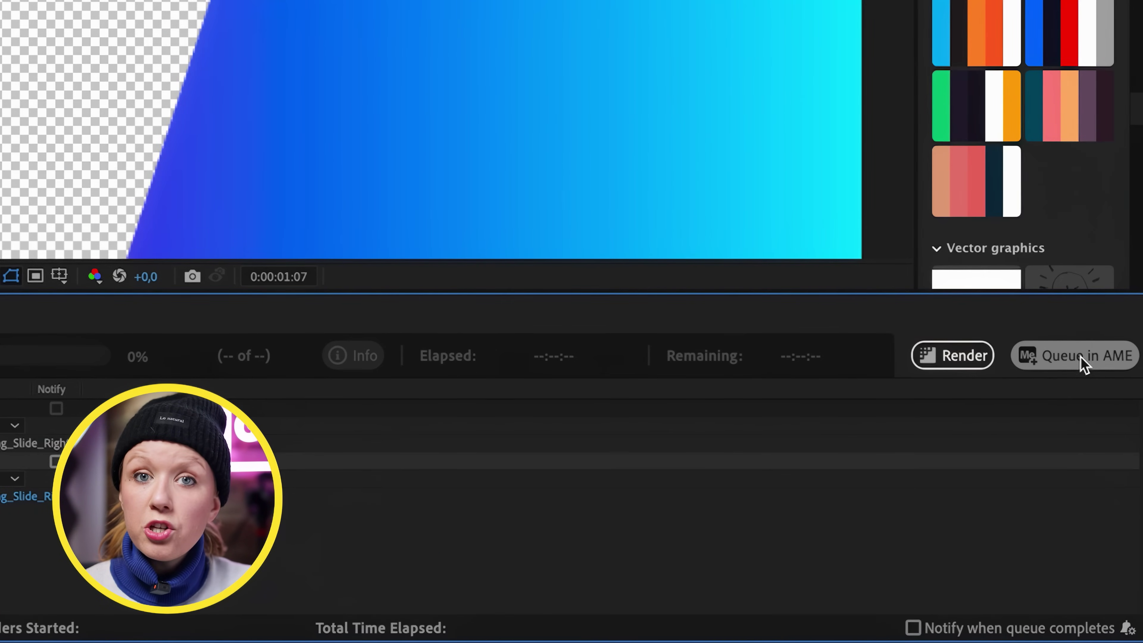
click(1110, 366)
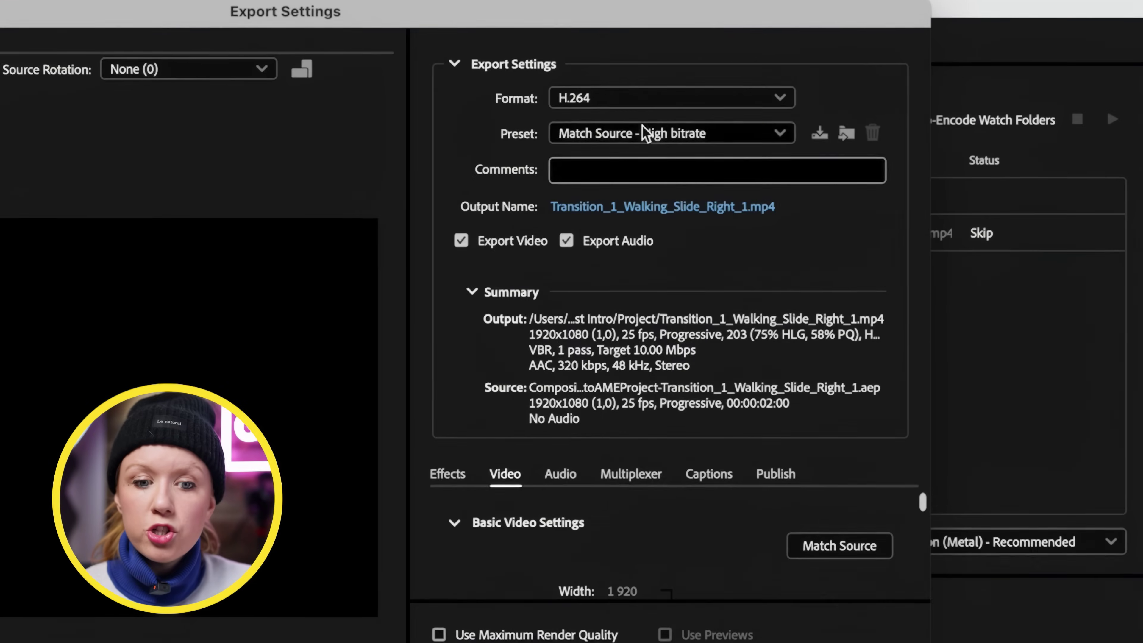
Set the export to QuickTime format with the Apple ProRes 4444 with alpha preset
click(858, 96)
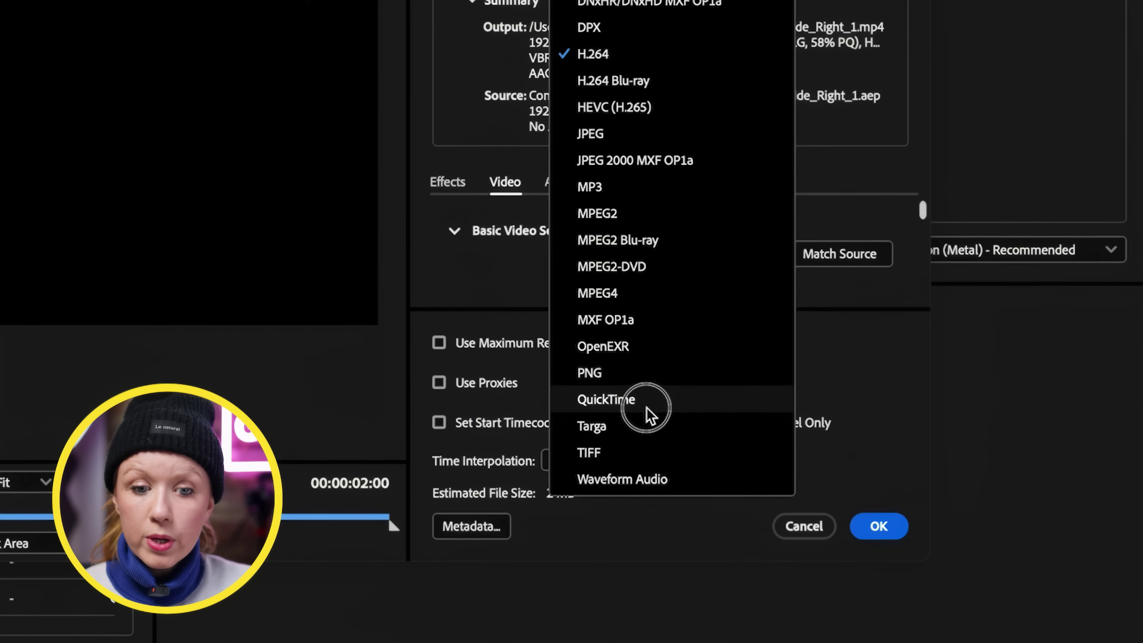
click(646, 407)
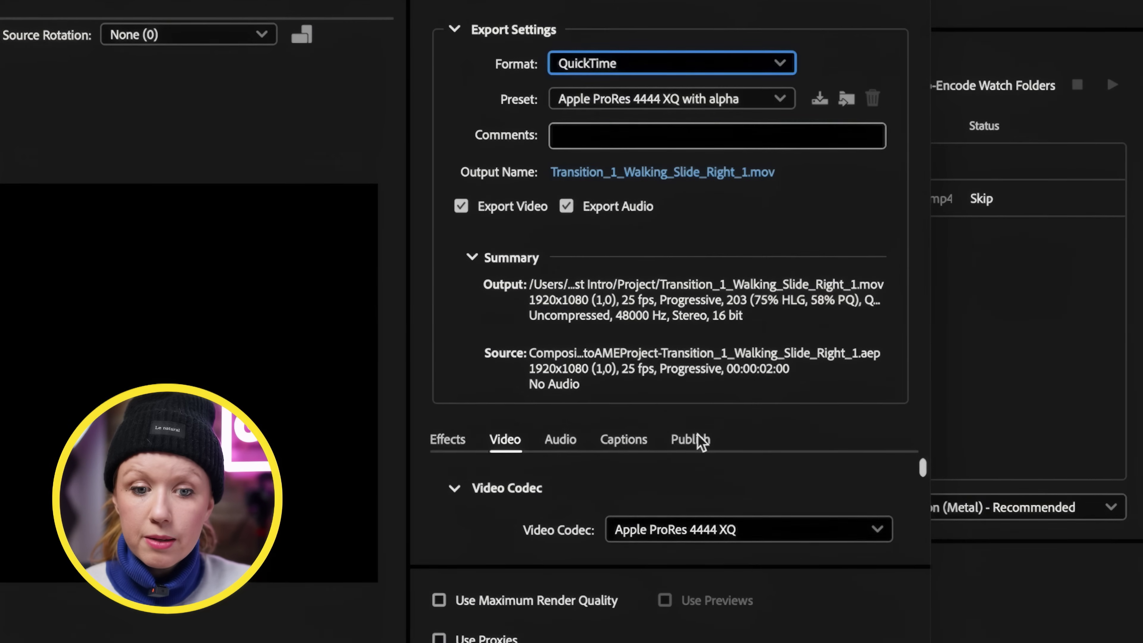
click(720, 99)
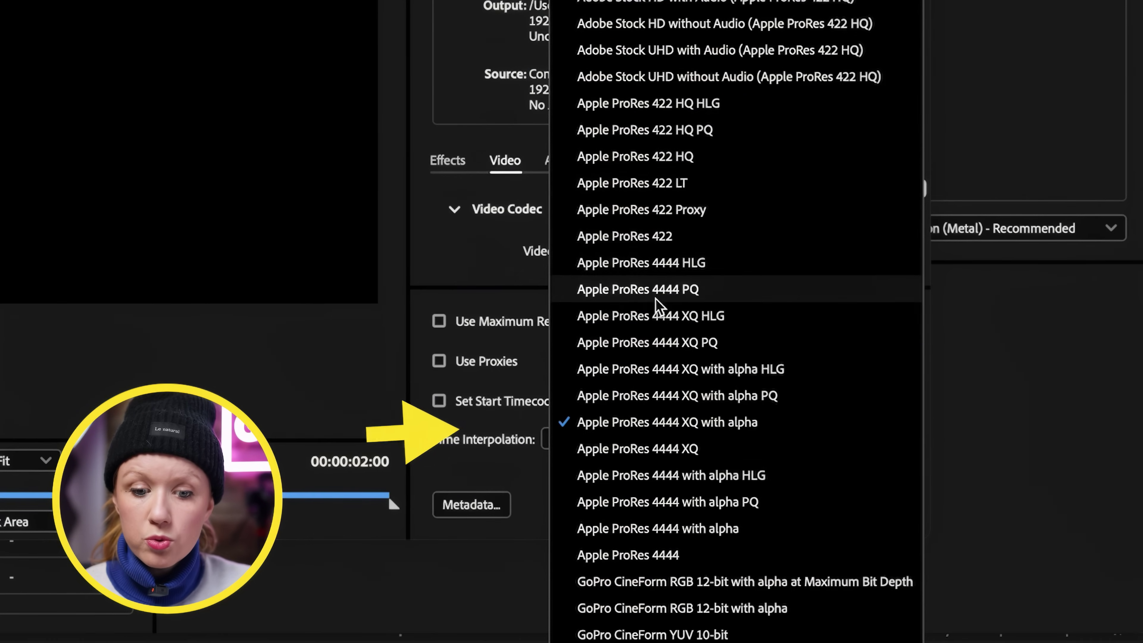
click(649, 540)
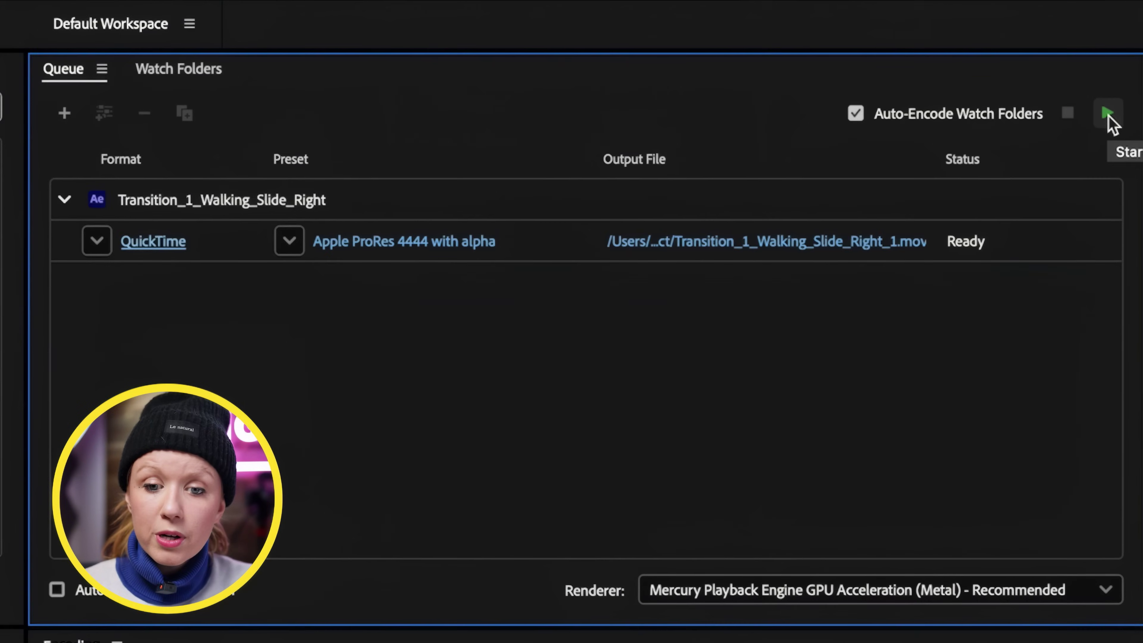
Start the Media Encoder queue to encode Transition_1_Walking_Slide_Right
click(1120, 101)
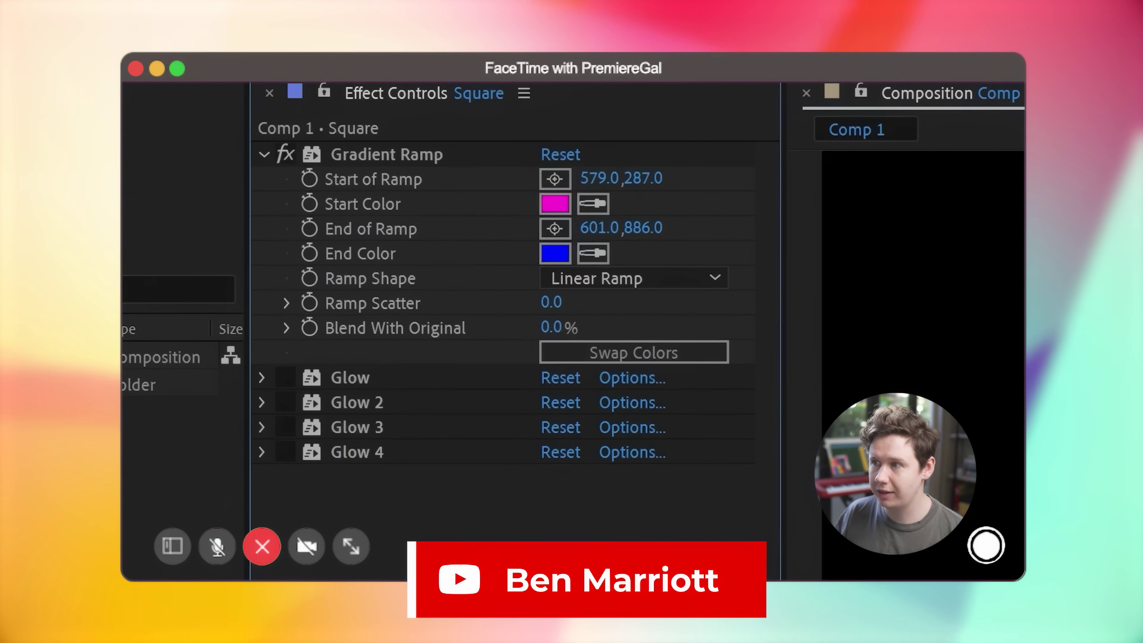
Enable the Square's four Glows, copy its effects with property links, and paste them onto Circle
drag(284, 377, 284, 452)
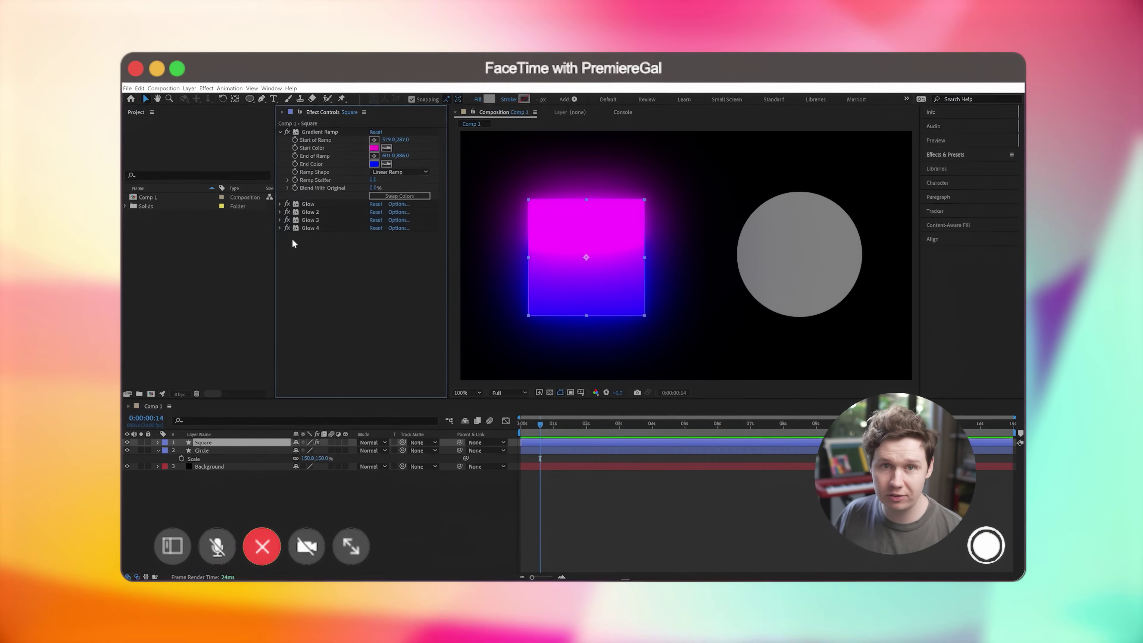
click(335, 134)
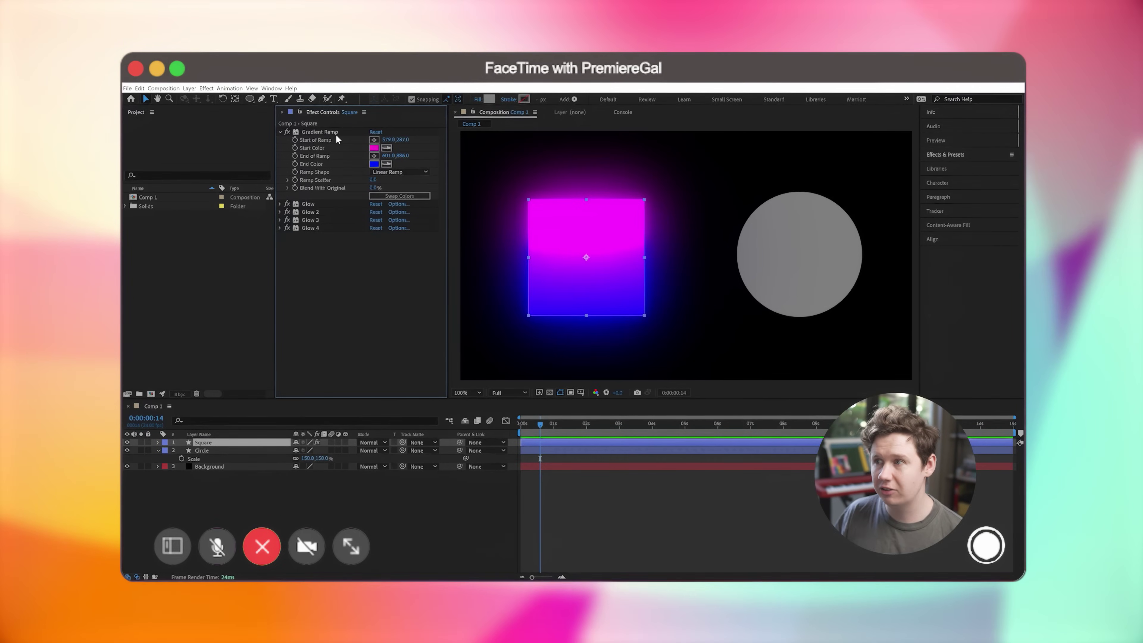
shift+click(318, 225)
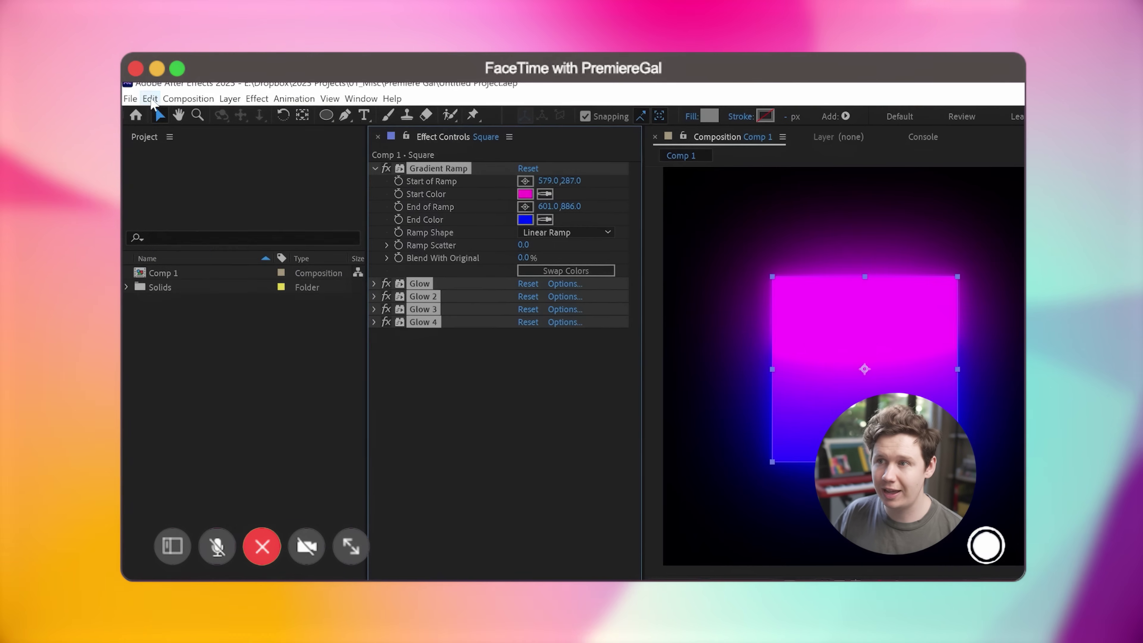
click(140, 88)
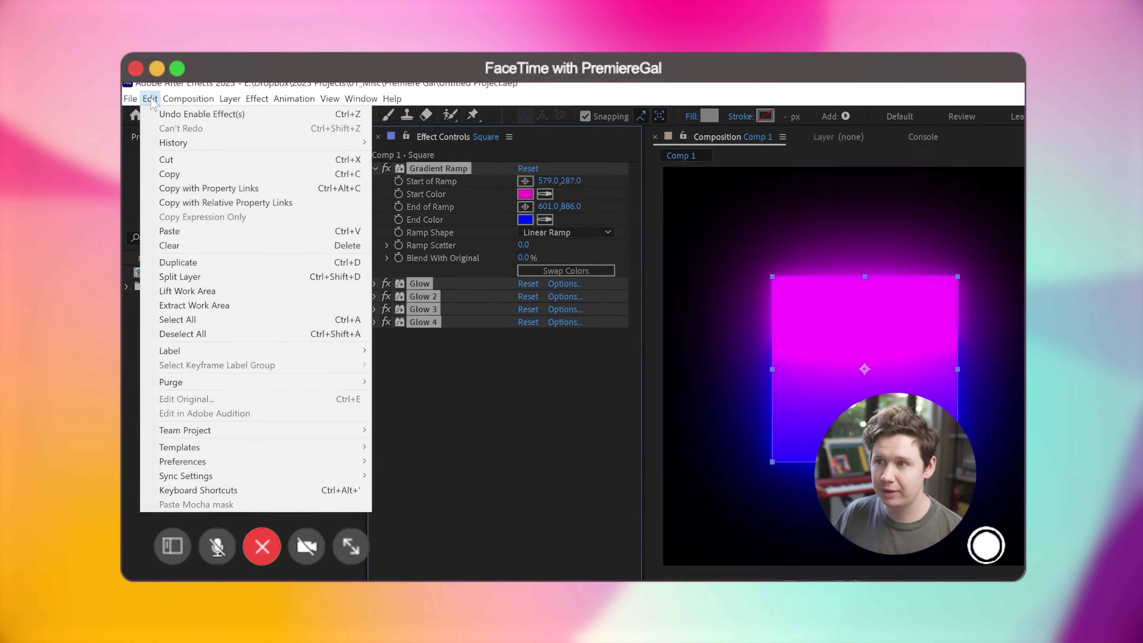
click(189, 188)
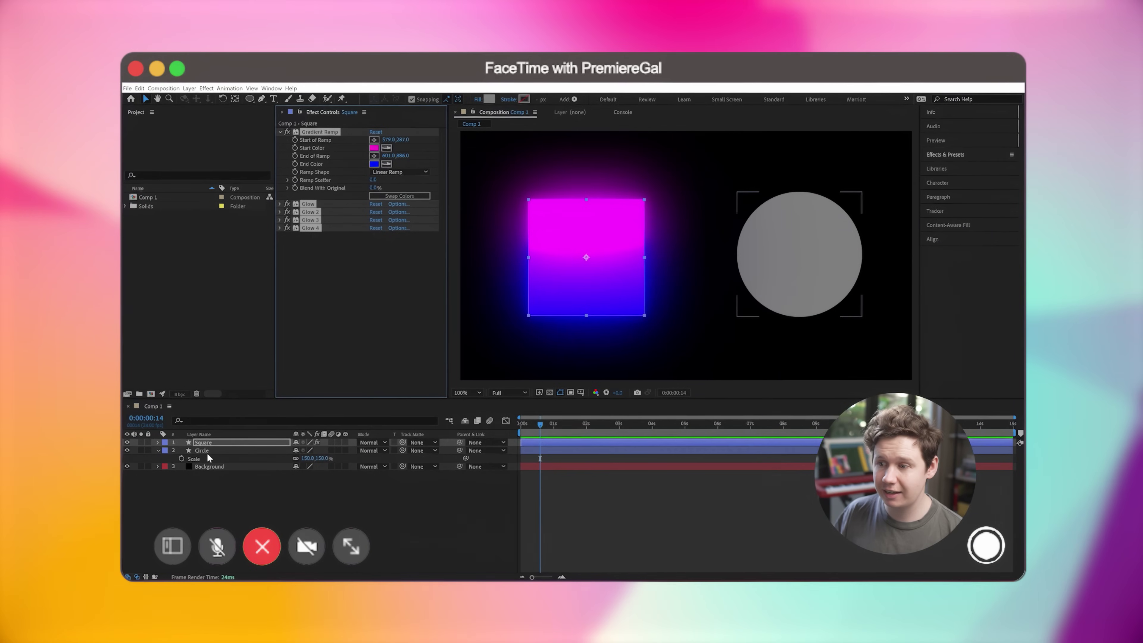
click(201, 450)
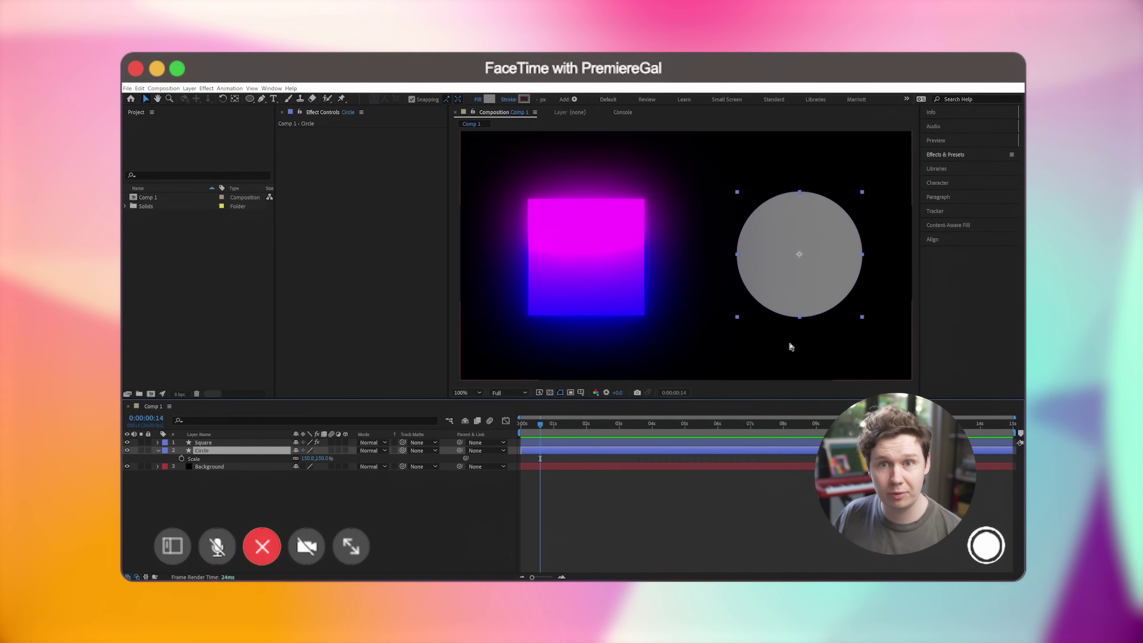
key(super+v)
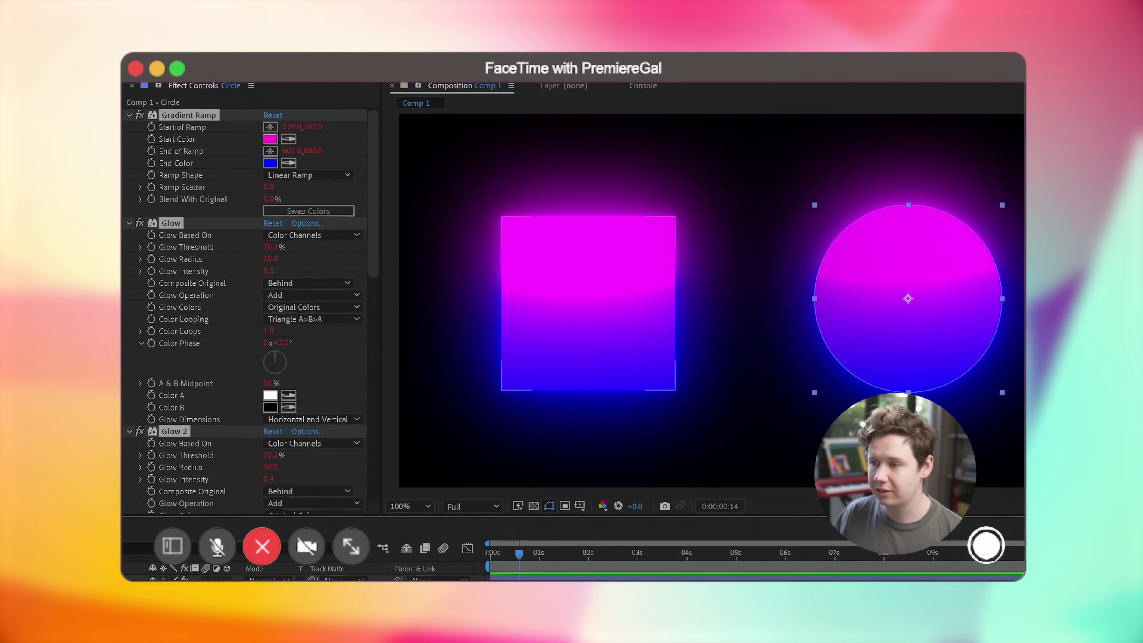
key(super+Down)
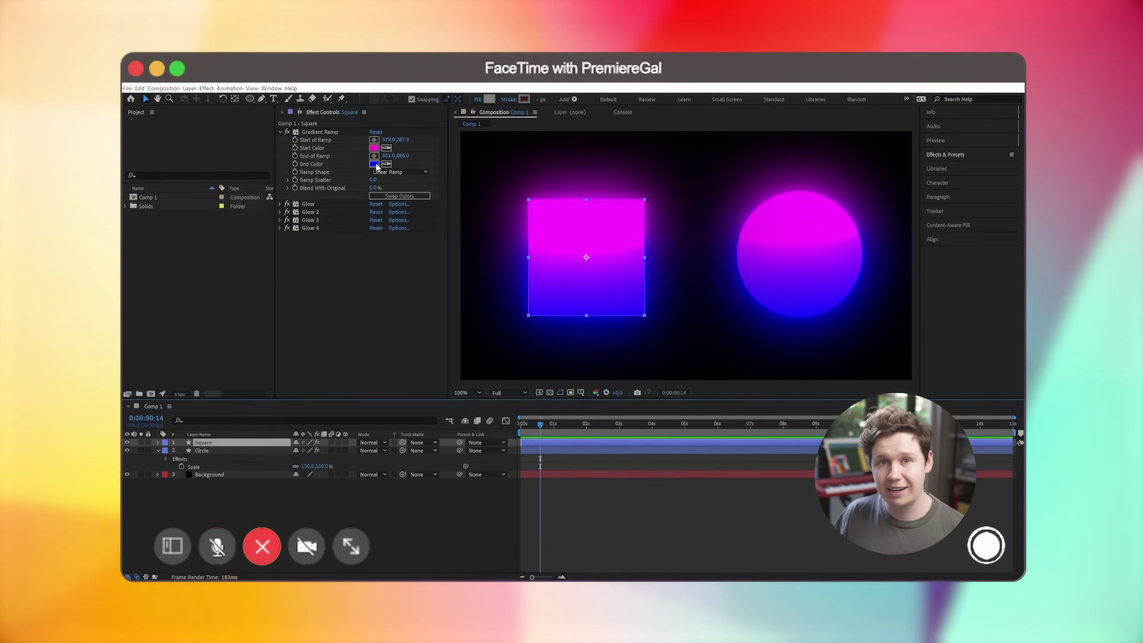
Change the Square's Gradient Ramp end colour to orange (FFA500)
click(375, 164)
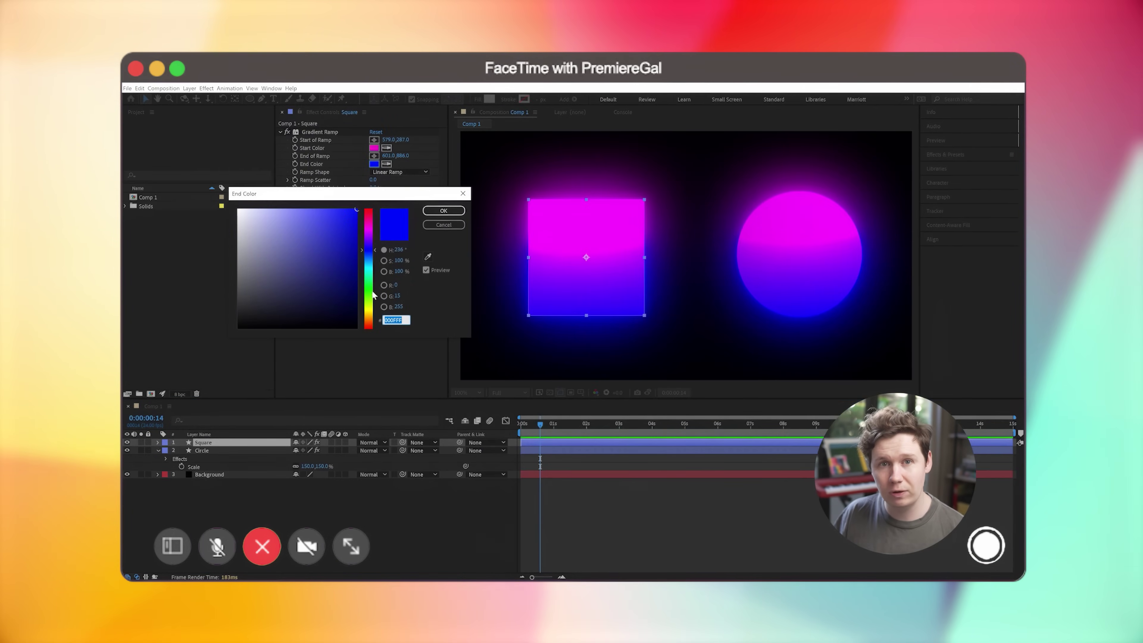
drag(380, 296, 378, 315)
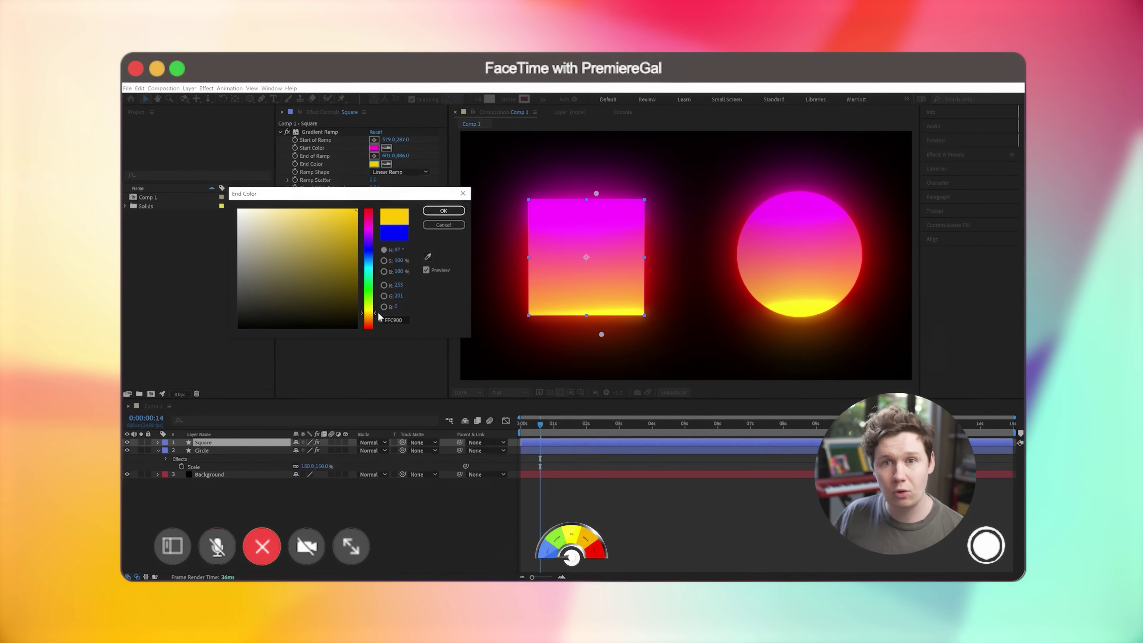
click(443, 210)
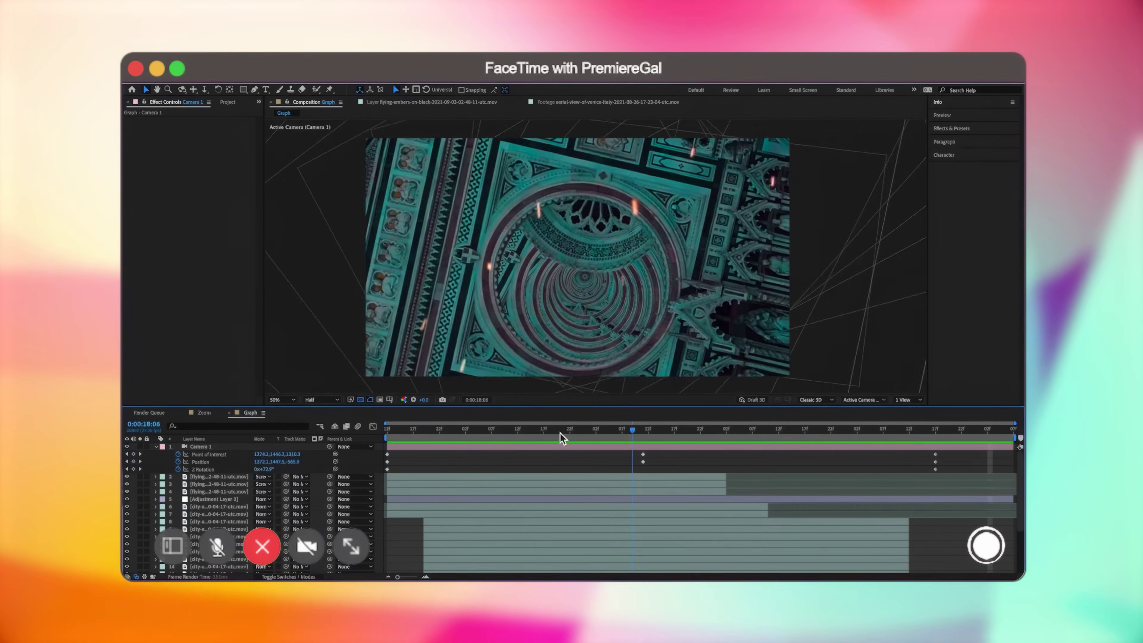
Apply Easy Ease to all of the camera's keyframes
drag(572, 411, 276, 446)
right_click(252, 437)
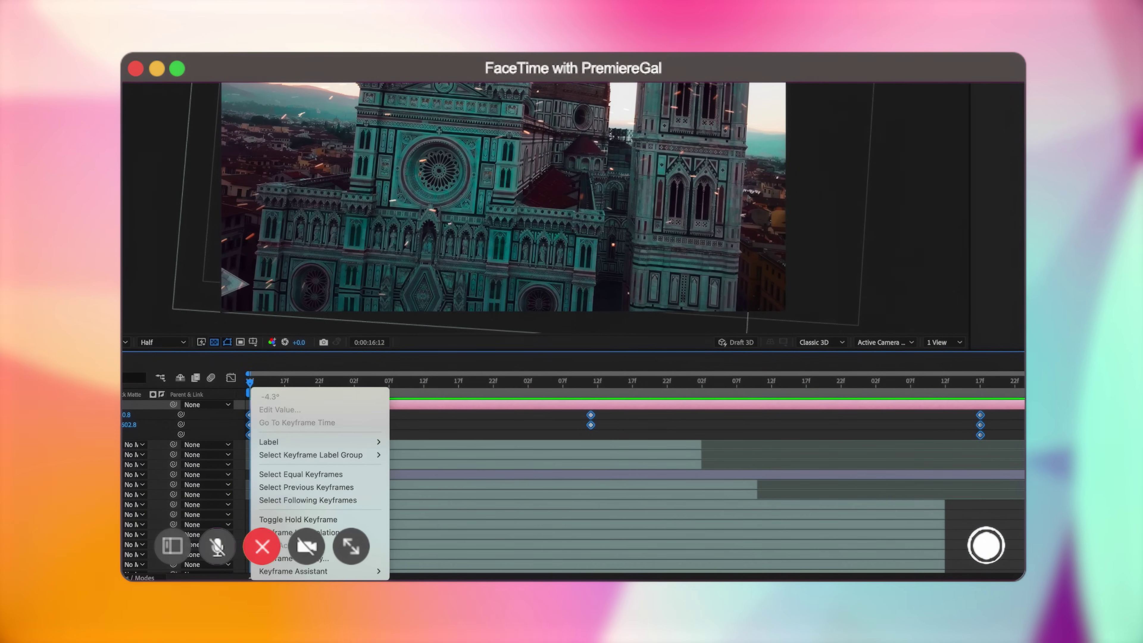
mouse_move(317, 571)
click(468, 424)
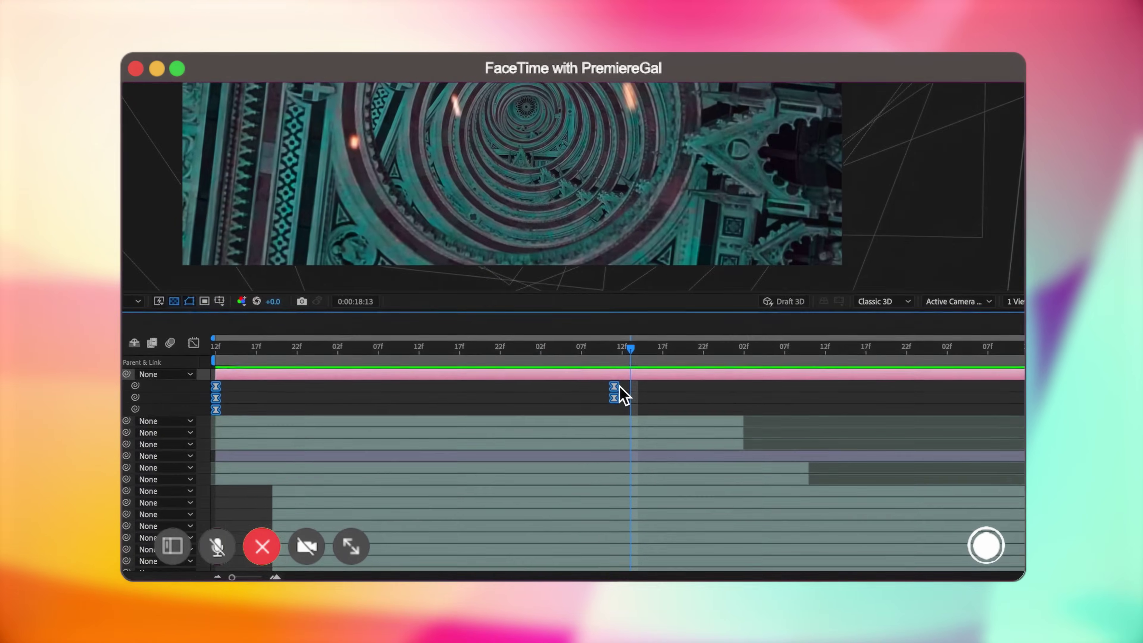
Set the Point of Interest keyframes' temporal interpolation to Continuous Bezier
right_click(643, 454)
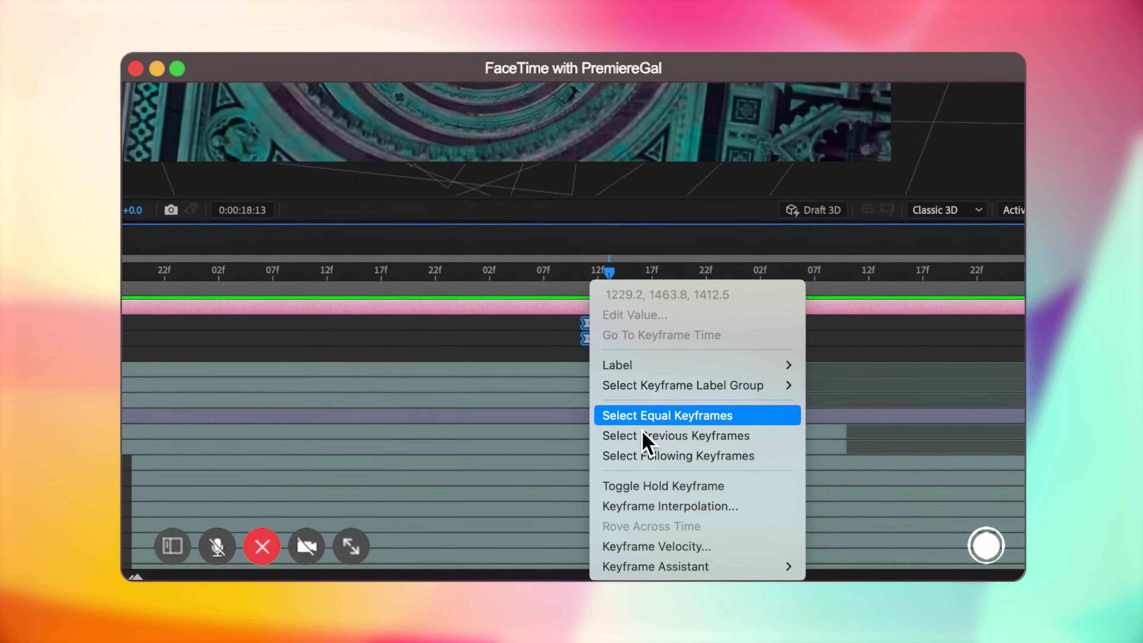
click(675, 502)
click(568, 243)
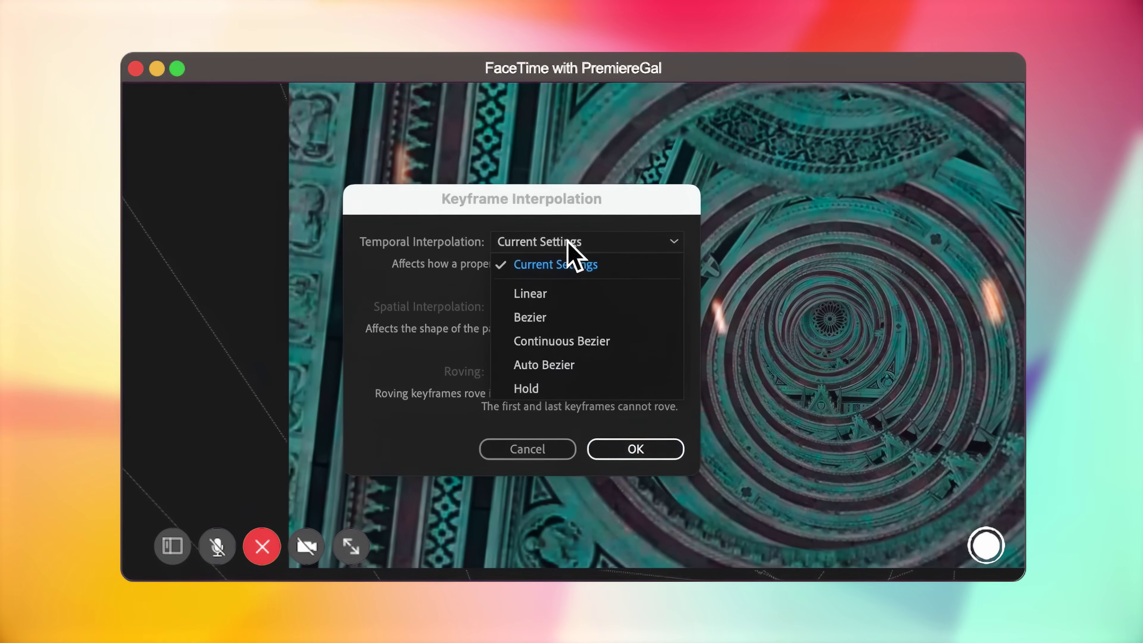
click(563, 341)
click(630, 448)
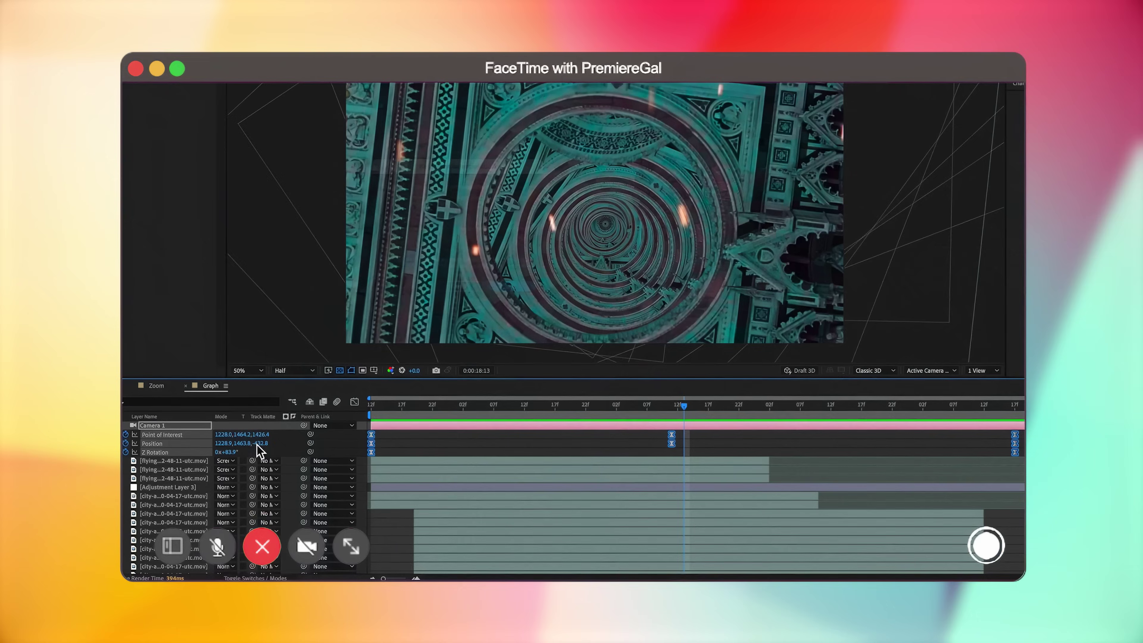
Show the camera's speed graph and raise Point of Interest speed to about 1000 px/sec
click(354, 401)
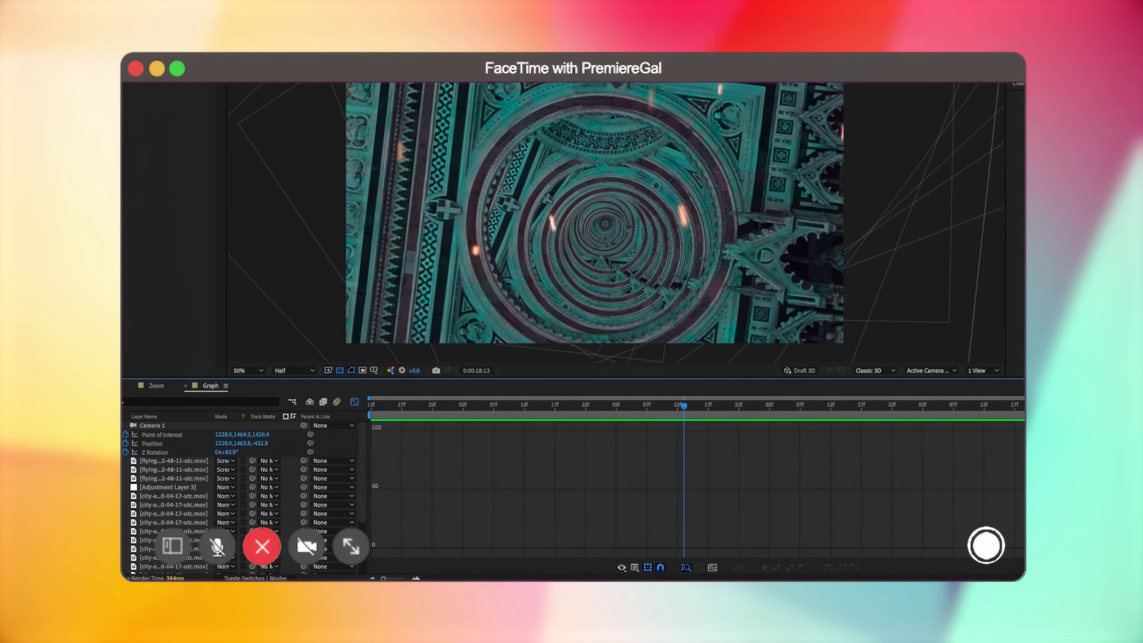
click(622, 567)
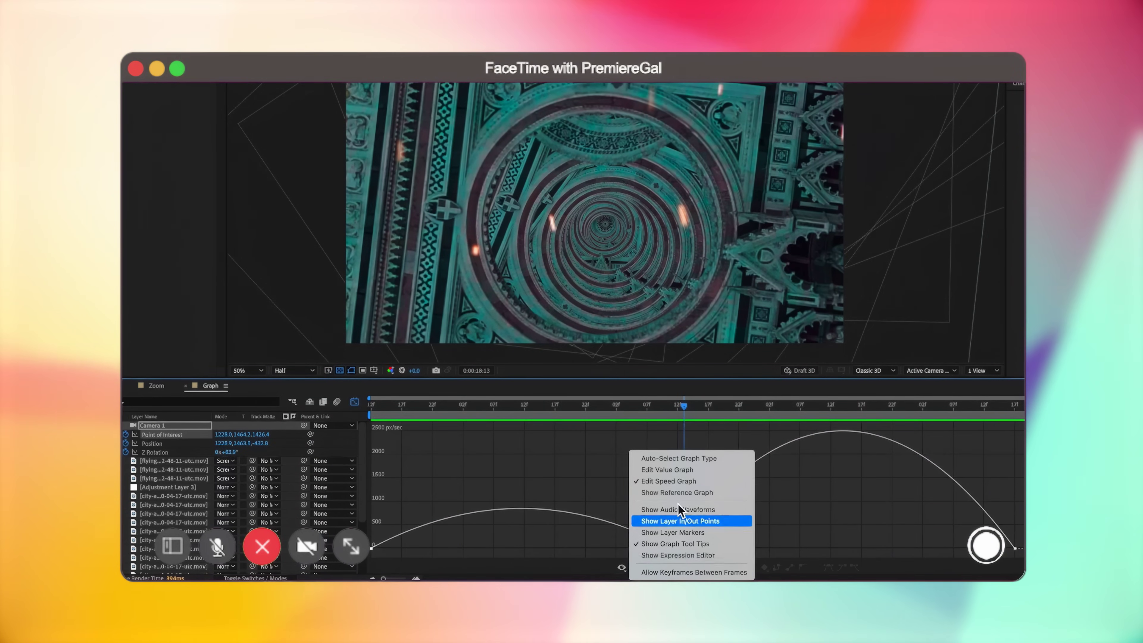
click(635, 480)
drag(674, 550, 654, 497)
Raise the Position speed peak to about 1500 px/sec and lengthen the final Z Rotation ease
click(184, 444)
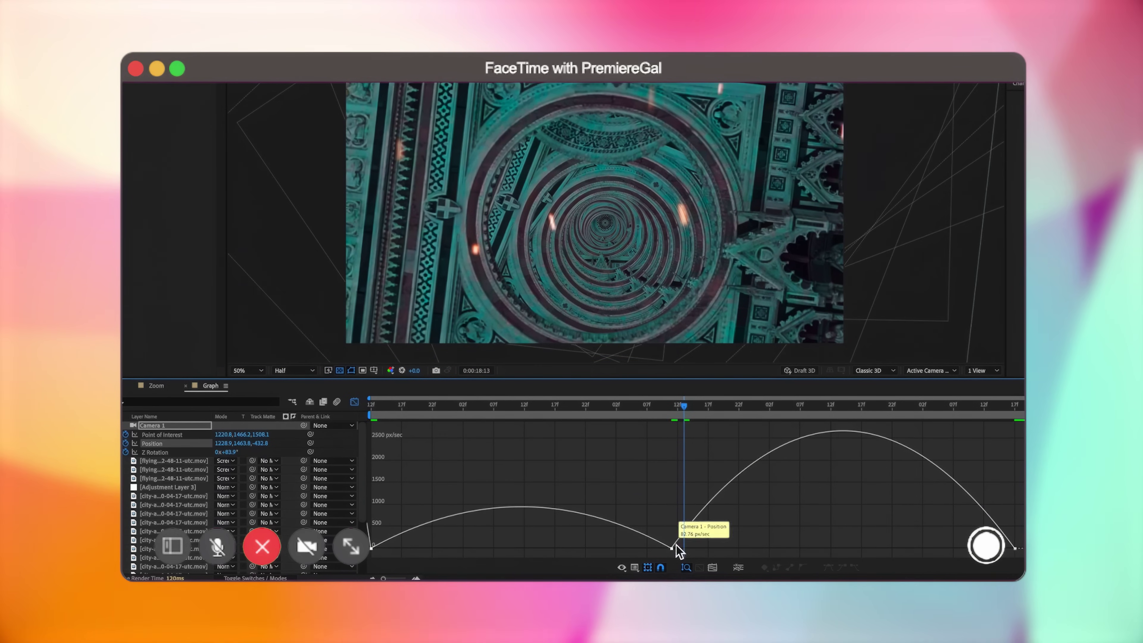
drag(672, 546, 671, 475)
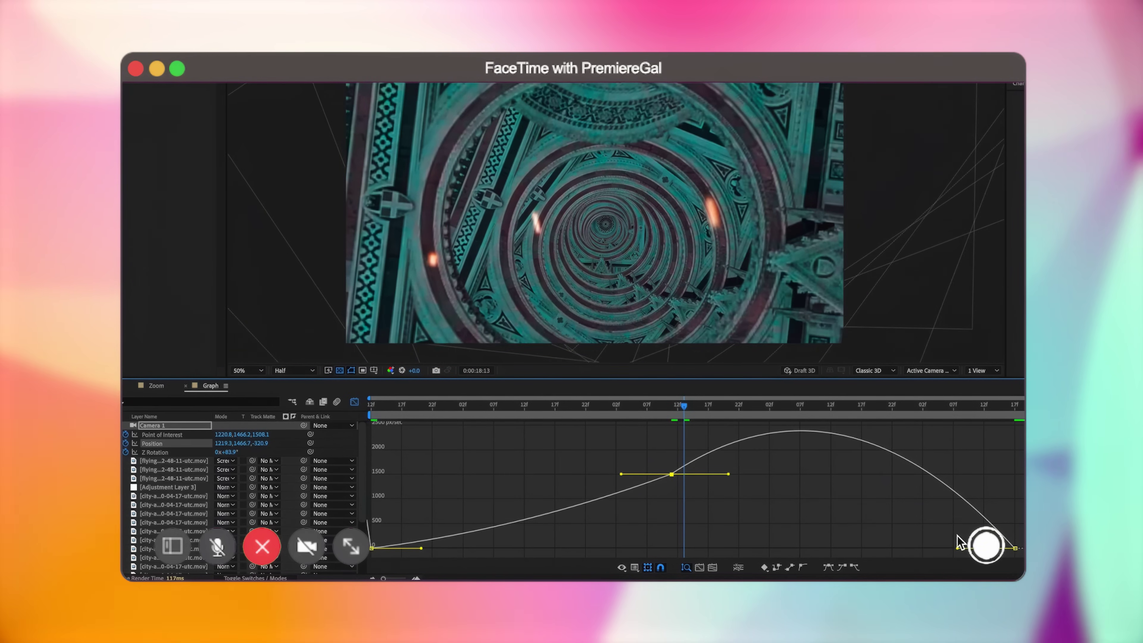
drag(958, 549, 943, 538)
click(161, 452)
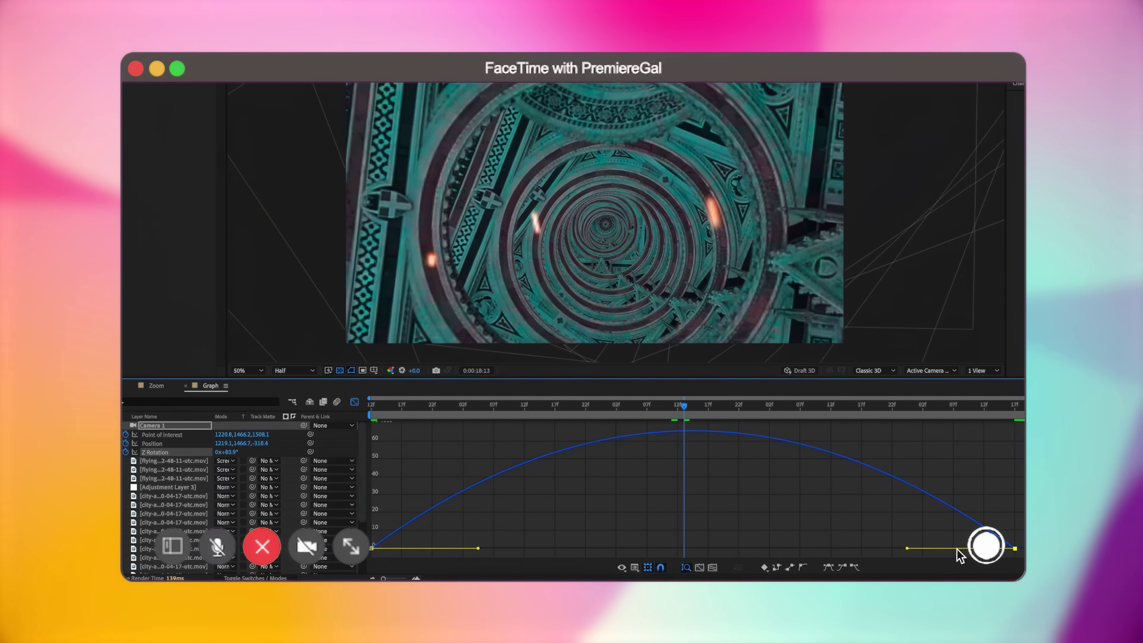
drag(907, 548, 840, 544)
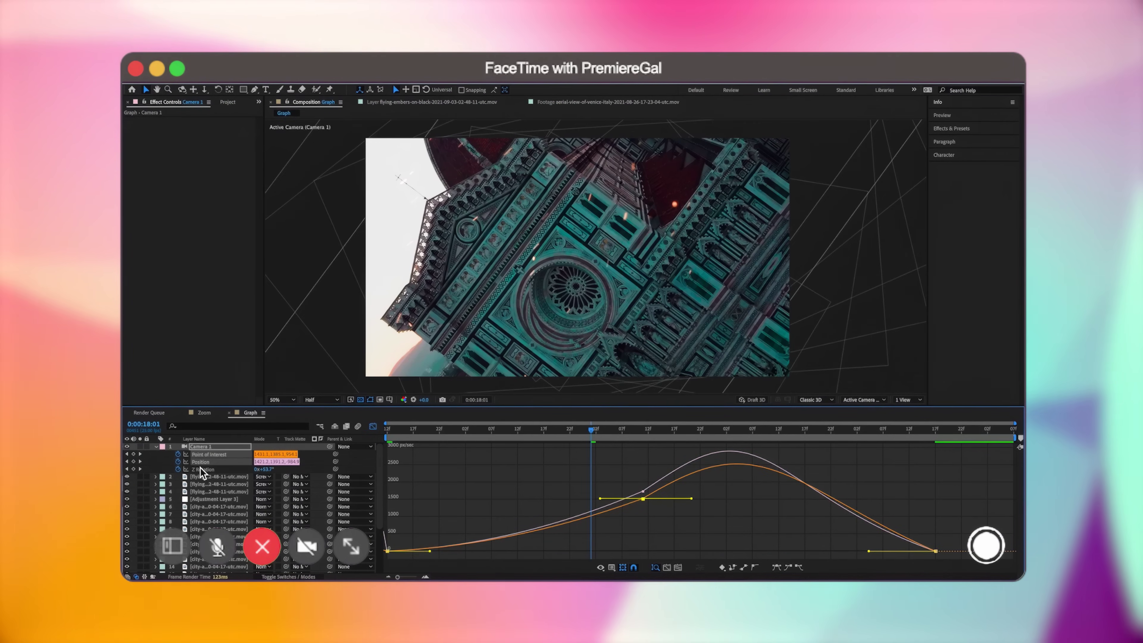
Select the Z Rotation property and preview the eased camera animation
click(201, 469)
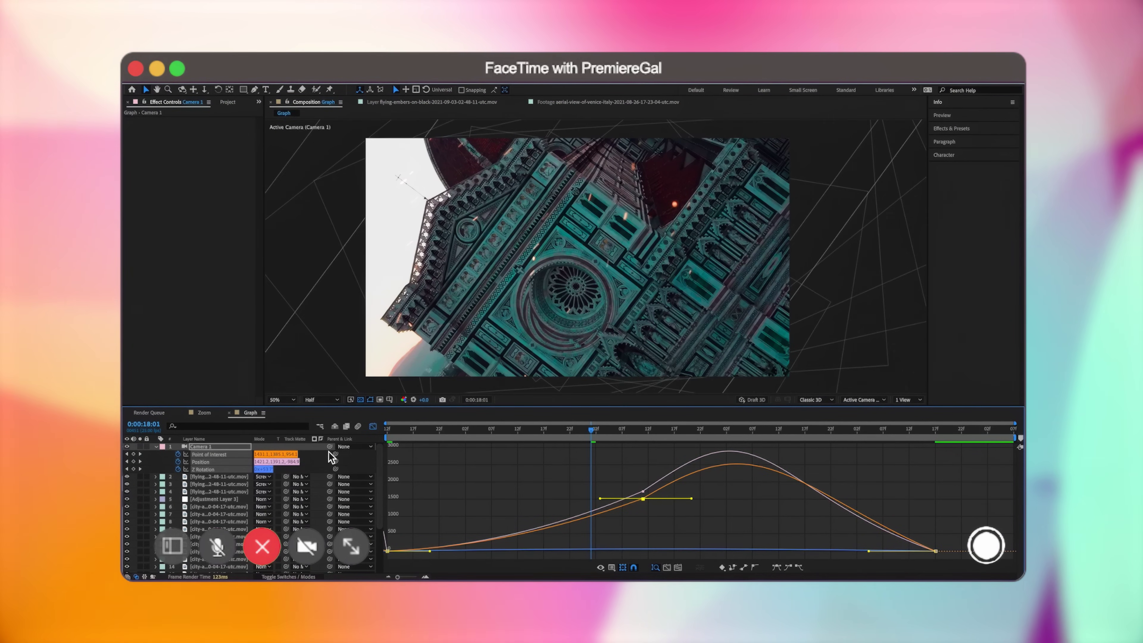
key(space)
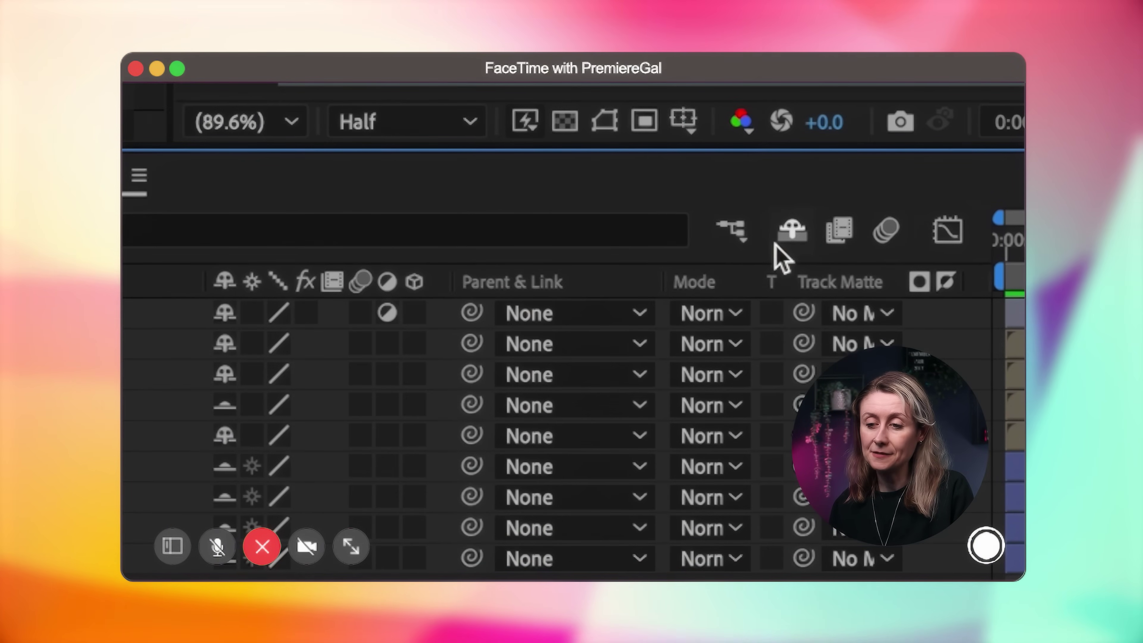
Clear the shy flag on layers 4 and 6, then mark layers 6–9 as shy
click(225, 404)
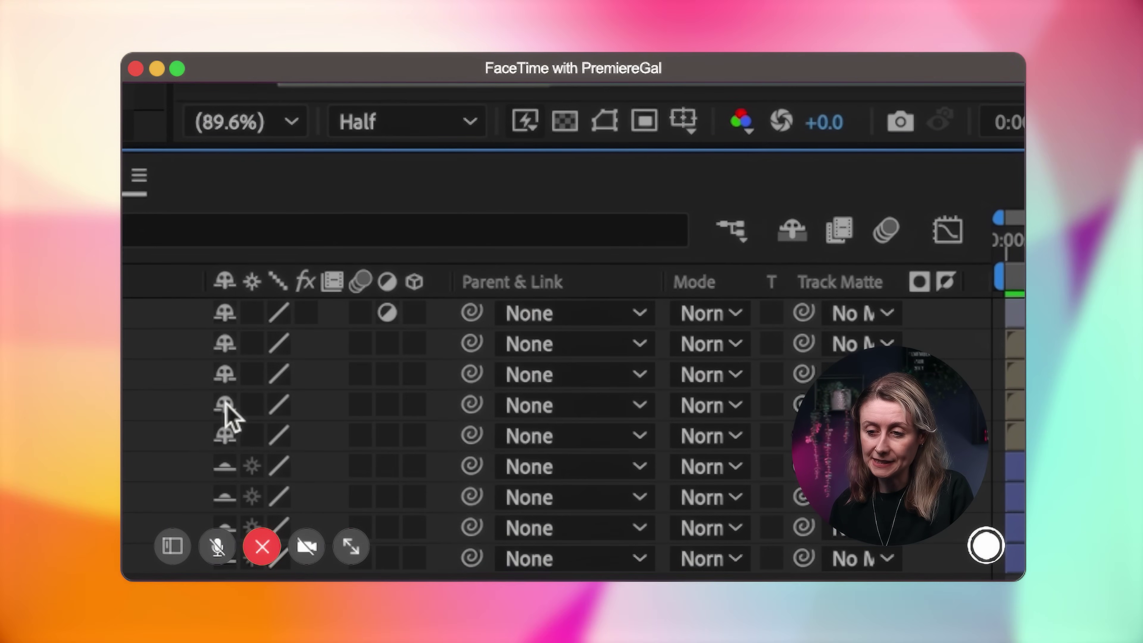
click(226, 468)
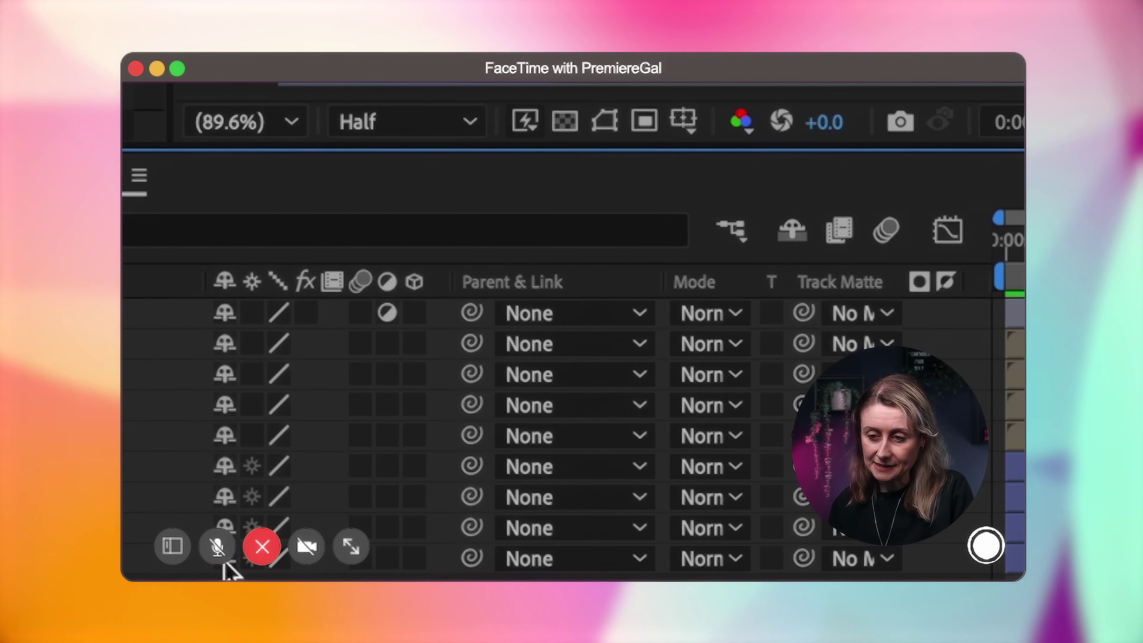
drag(224, 564, 184, 490)
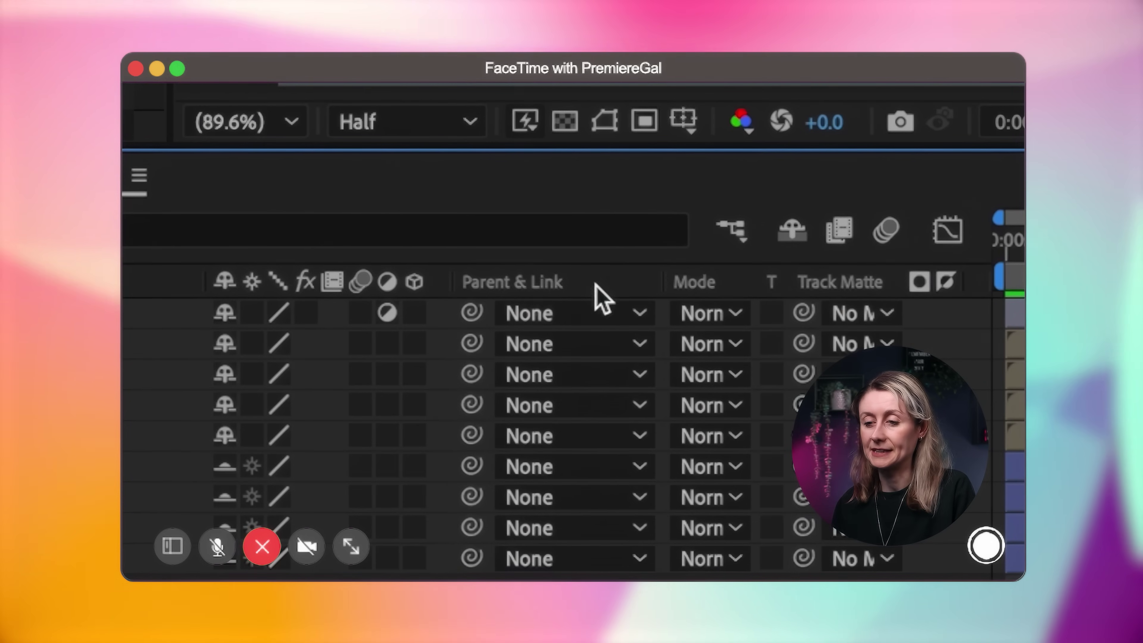
Hide the shy layers with the master Shy toggle, then show them again
click(791, 234)
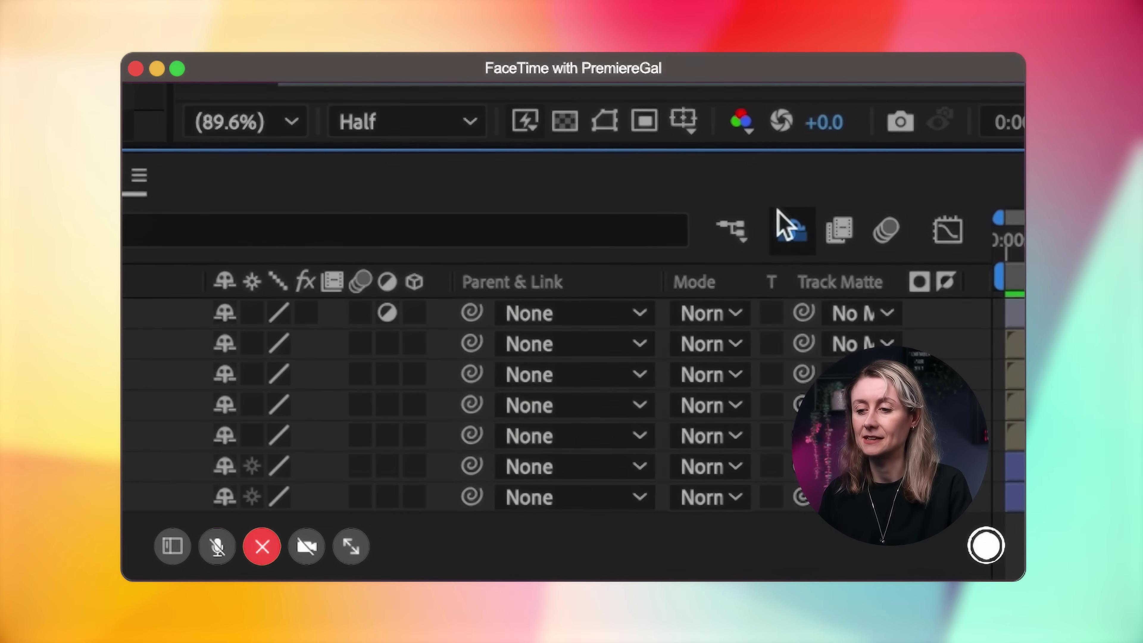
click(787, 244)
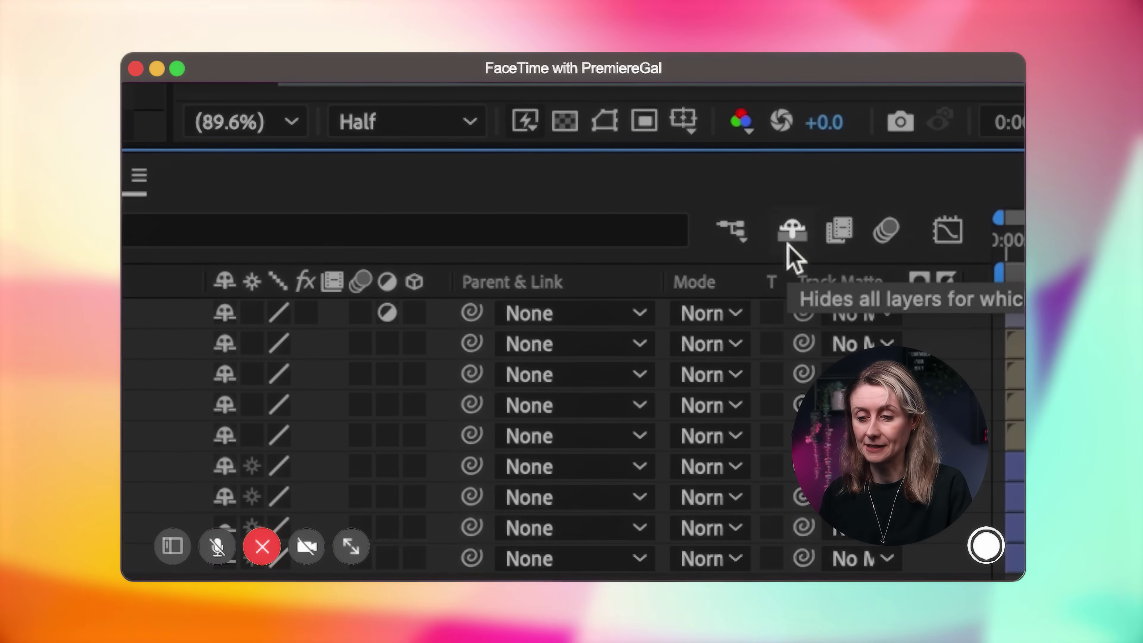
click(788, 244)
click(788, 244)
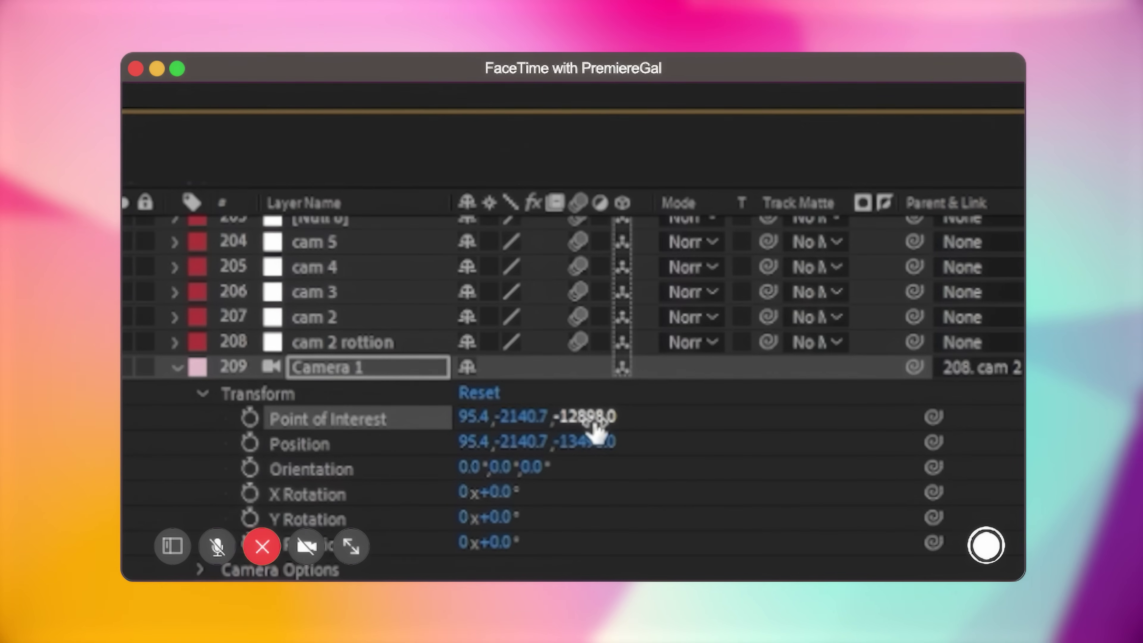
Set Camera 1's Point of Interest depth to -5679.0 and begin a wiggle expression on it
drag(590, 423, 630, 423)
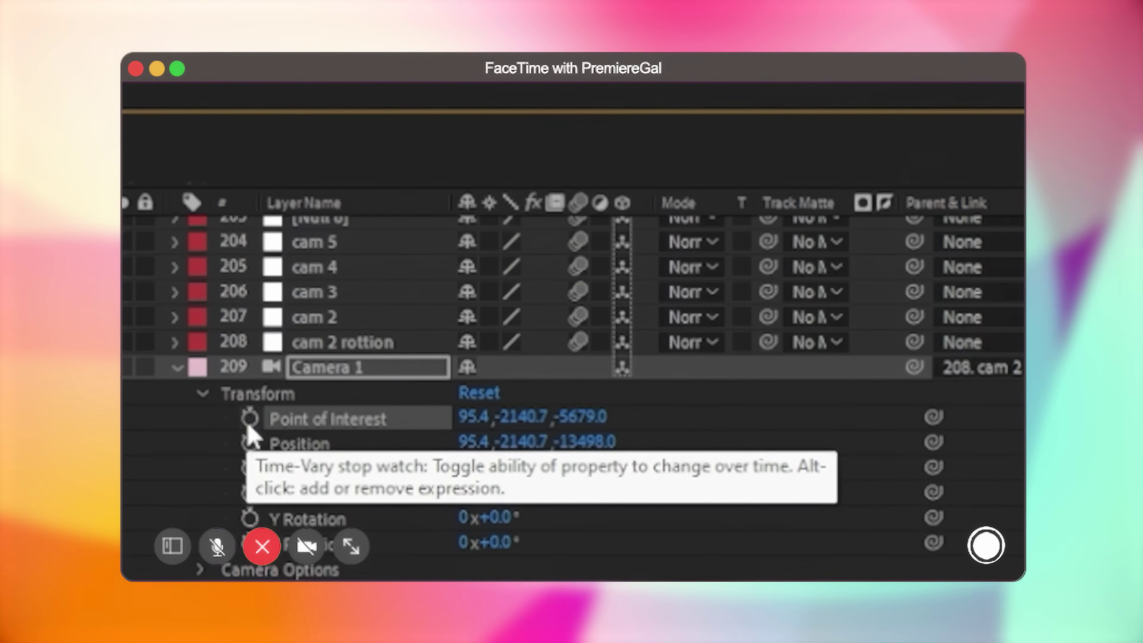
alt+click(250, 419)
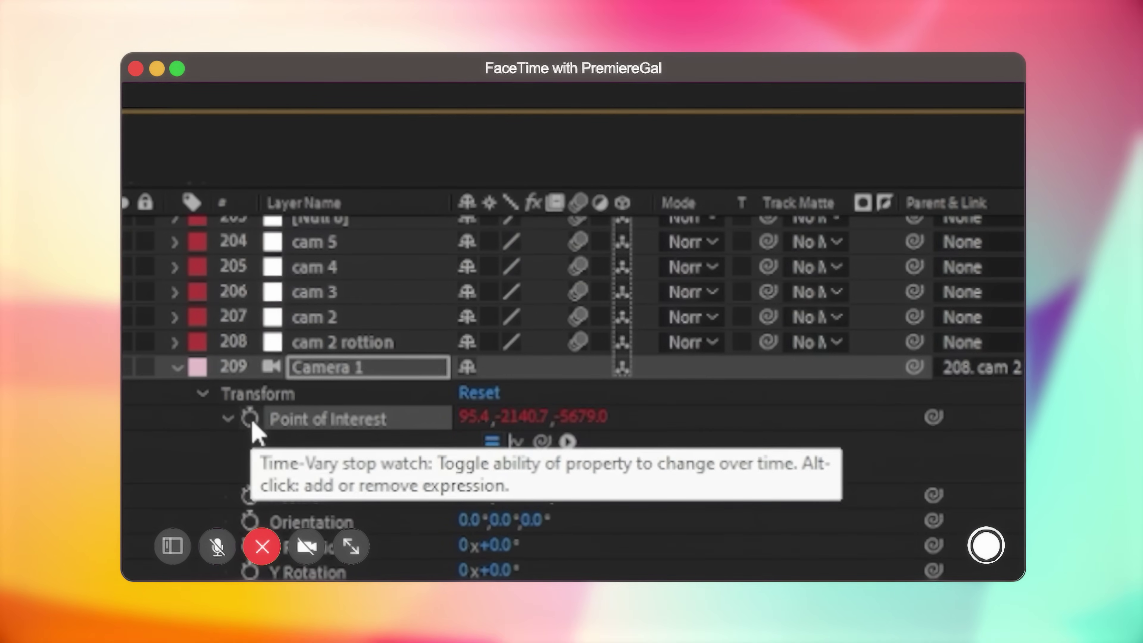
text(wigg)
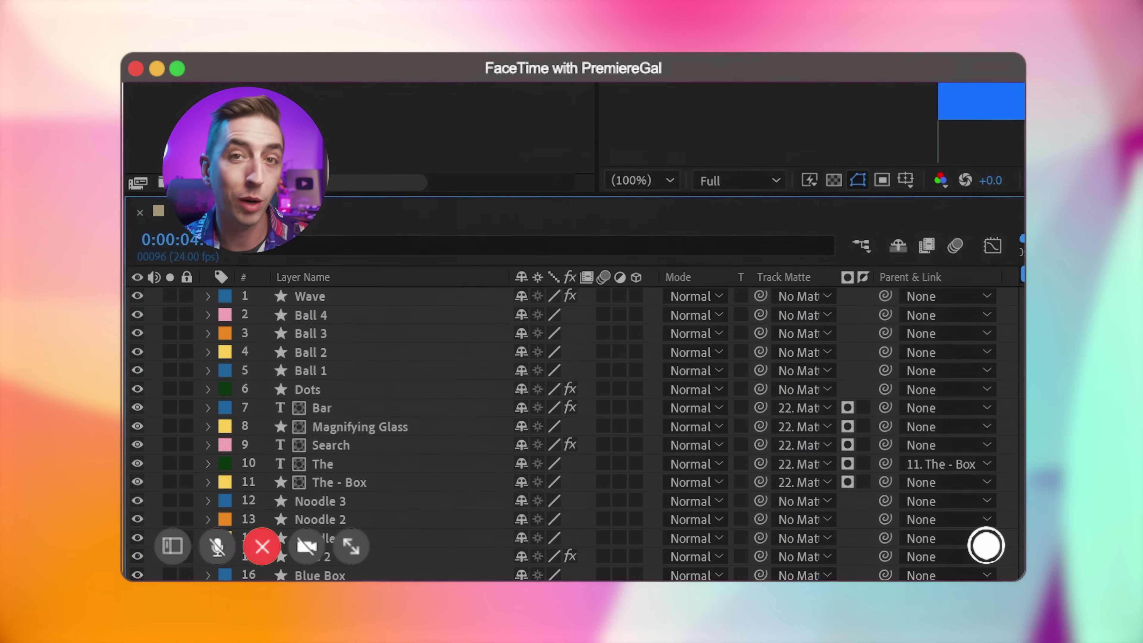
Expand Ball 2 > Contents > Ellipse 1 > Fill 1 and select its Color property
click(310, 352)
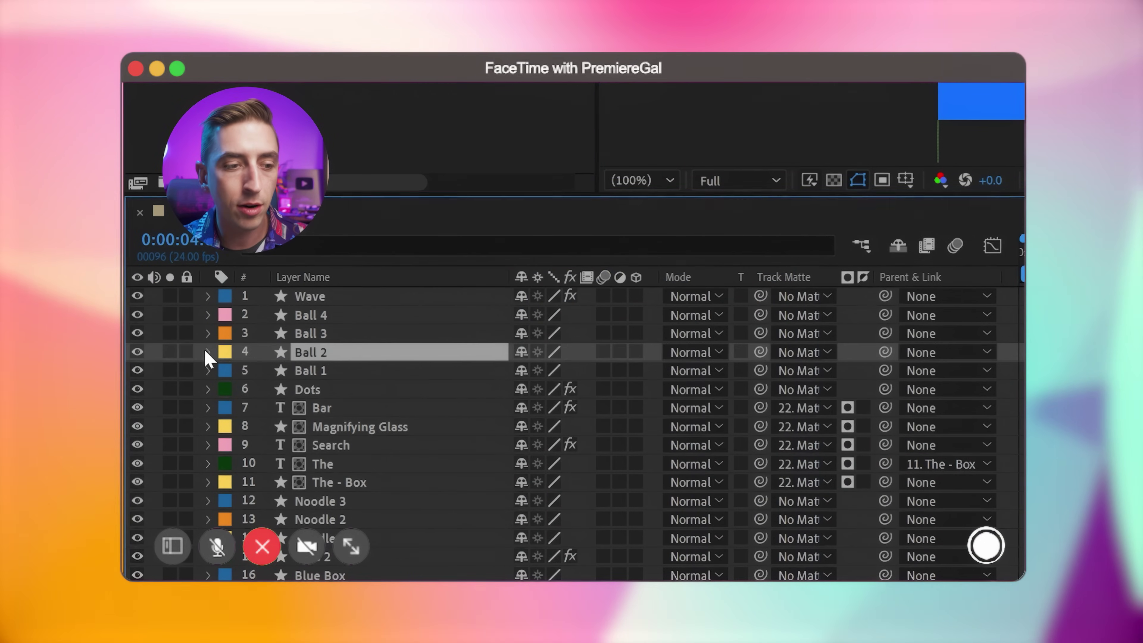
click(207, 351)
click(224, 364)
click(246, 348)
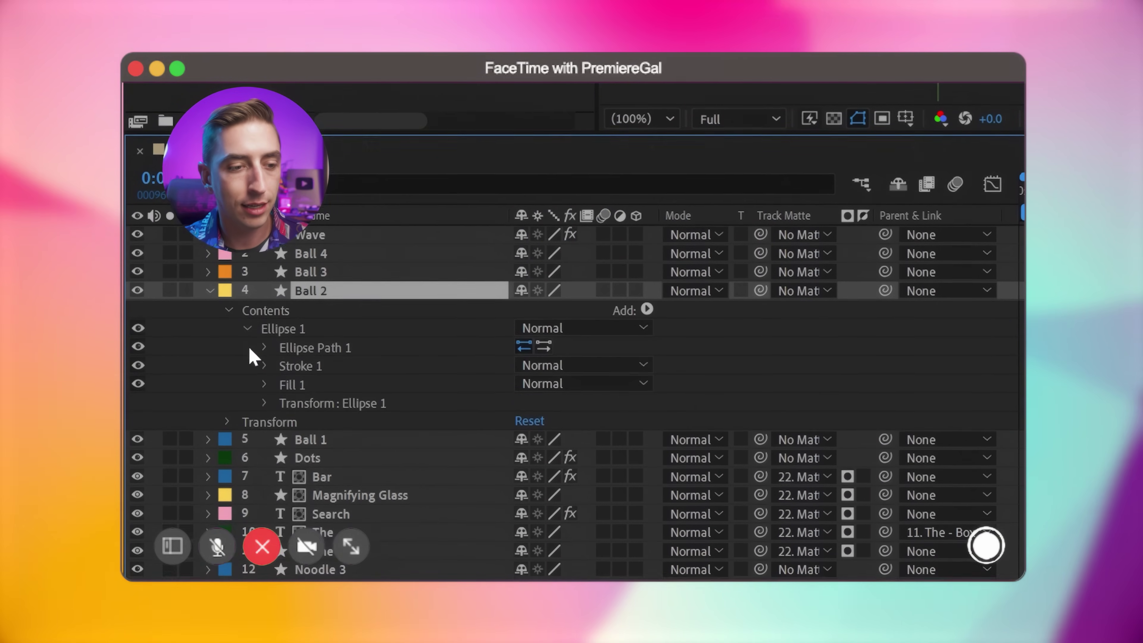
click(266, 366)
click(334, 405)
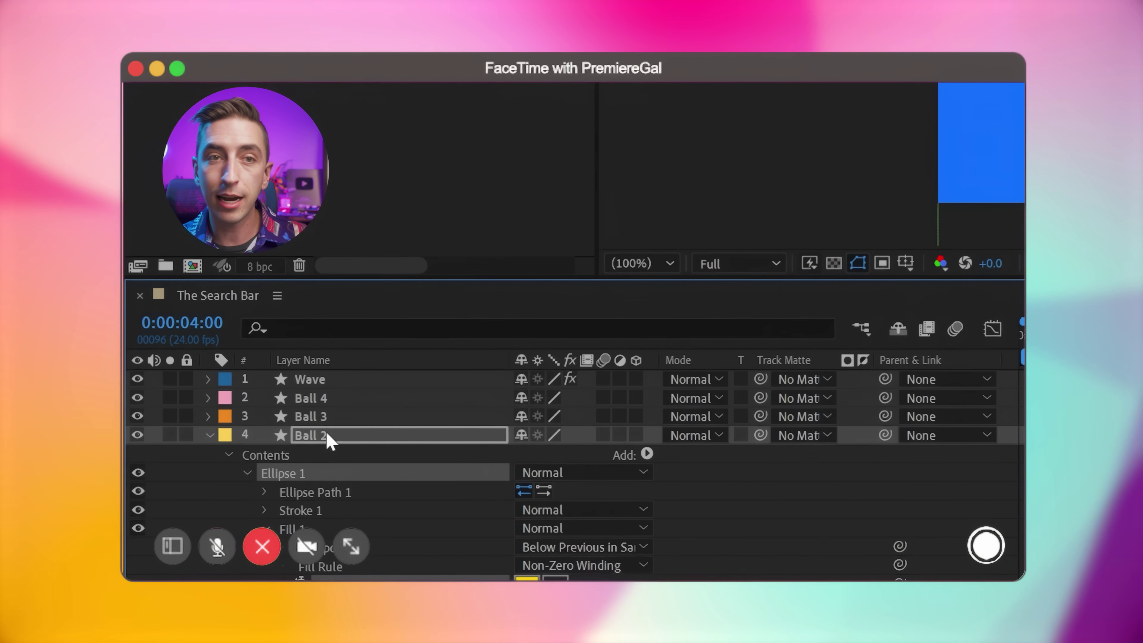
Filter the timeline by the search term 'color'
click(328, 328)
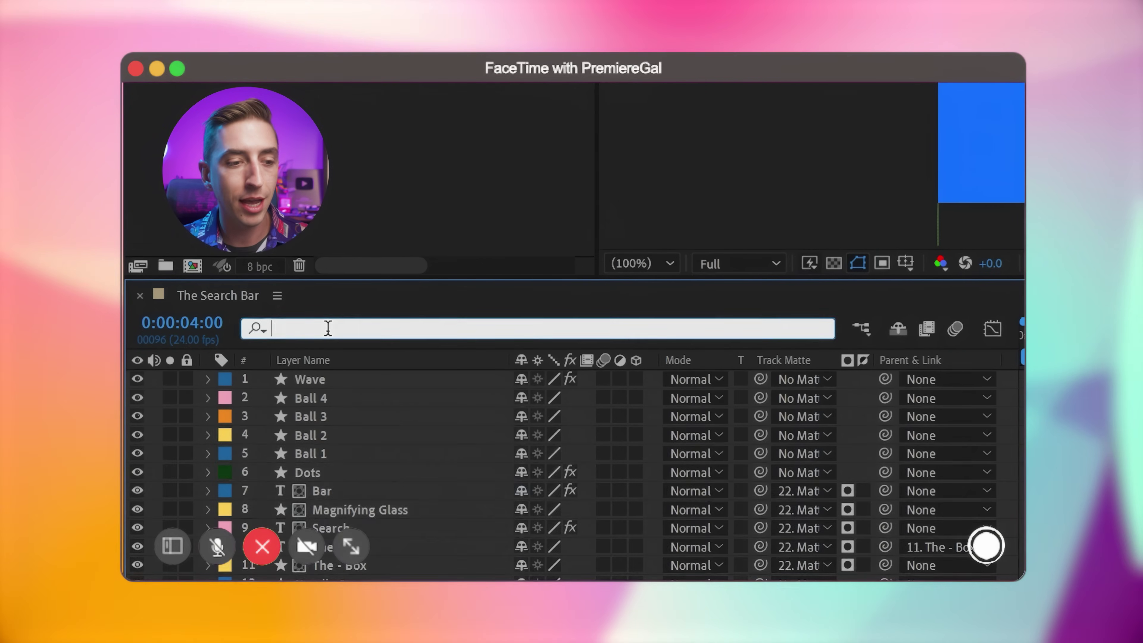
text(color)
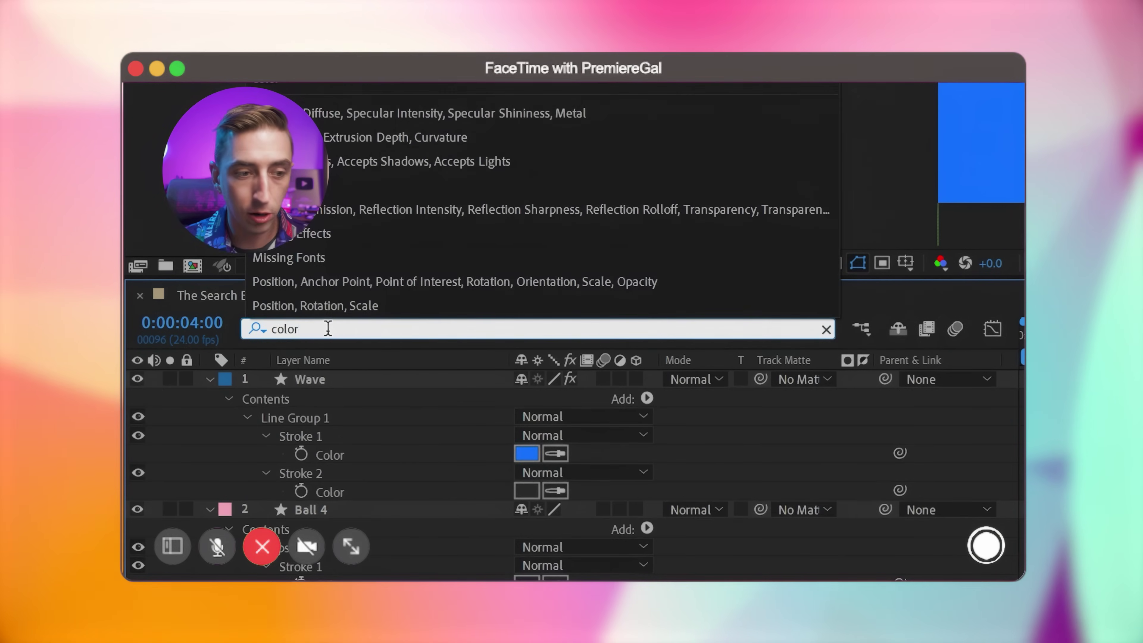
key(Return)
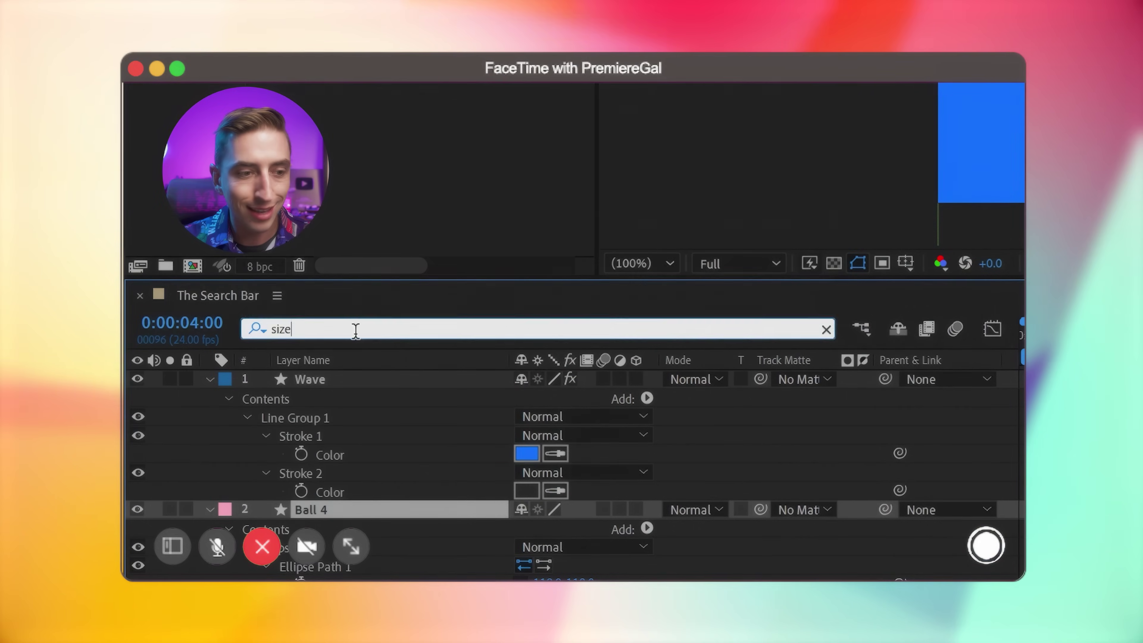
Filter the timeline by 'start, end, offset' and scroll through the matching properties
scroll(355, 495, down, 4)
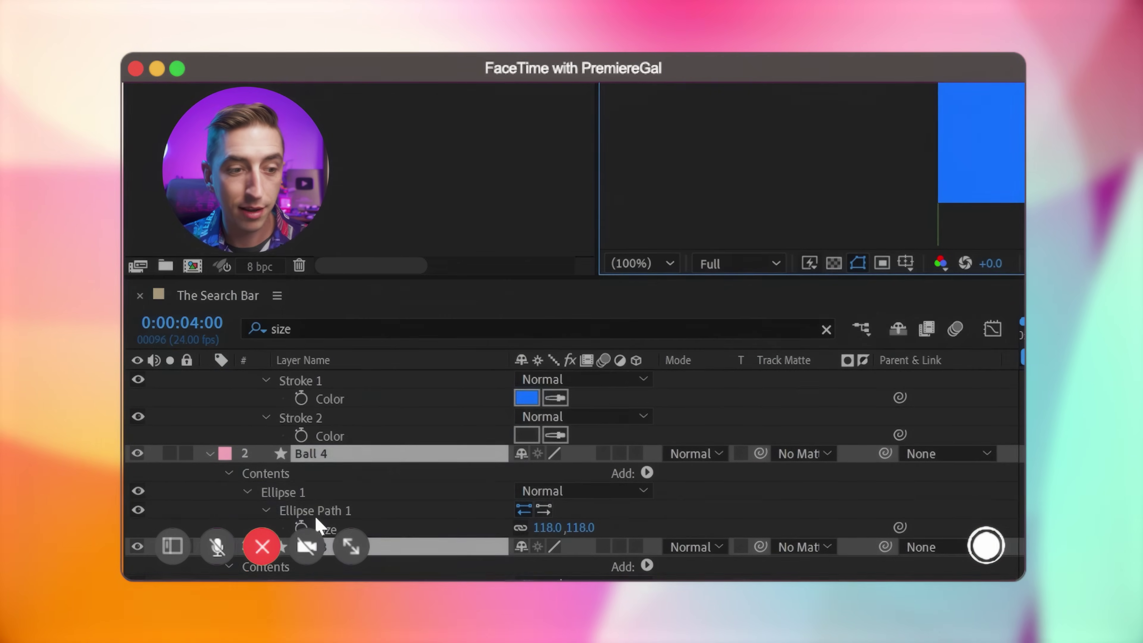
scroll(237, 481, up, 2)
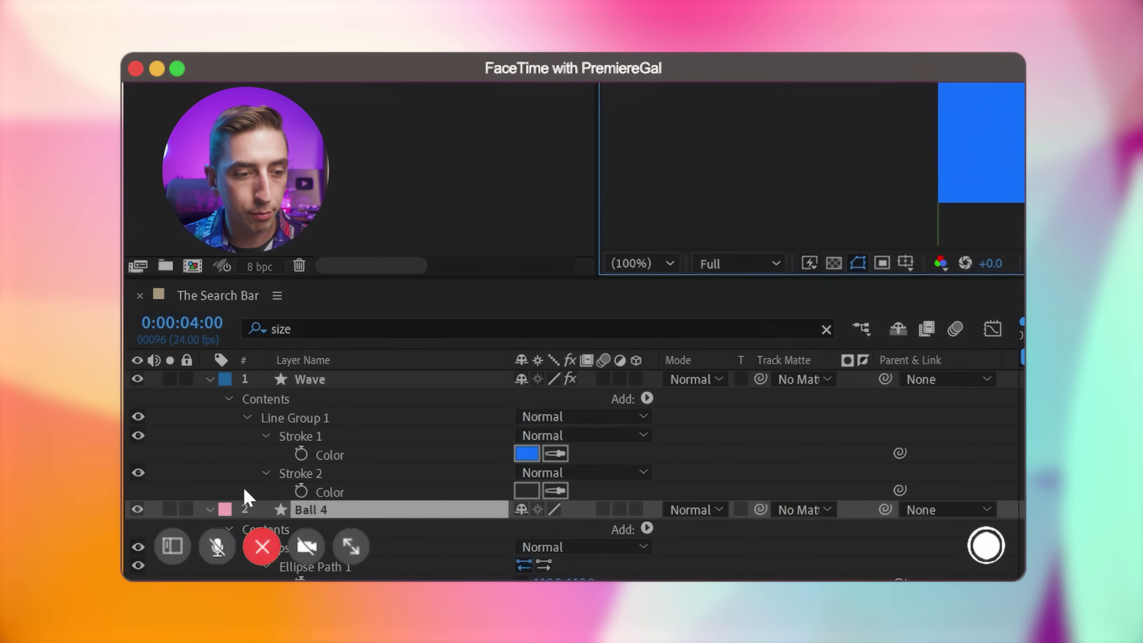
scroll(246, 498, down, 3)
drag(214, 465, 360, 580)
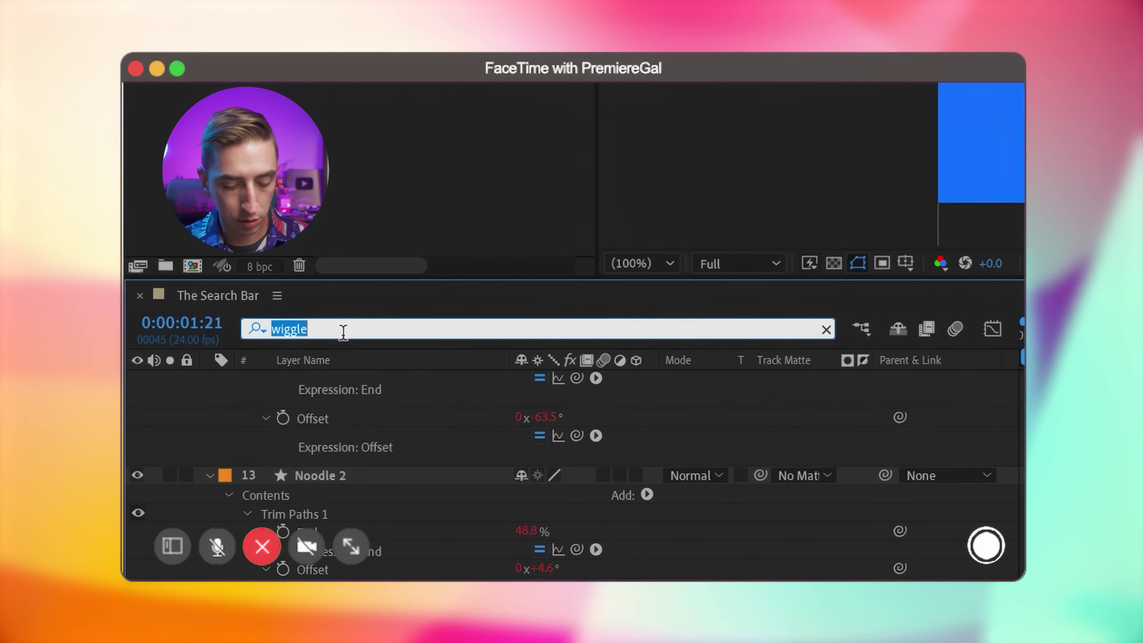
text(start,)
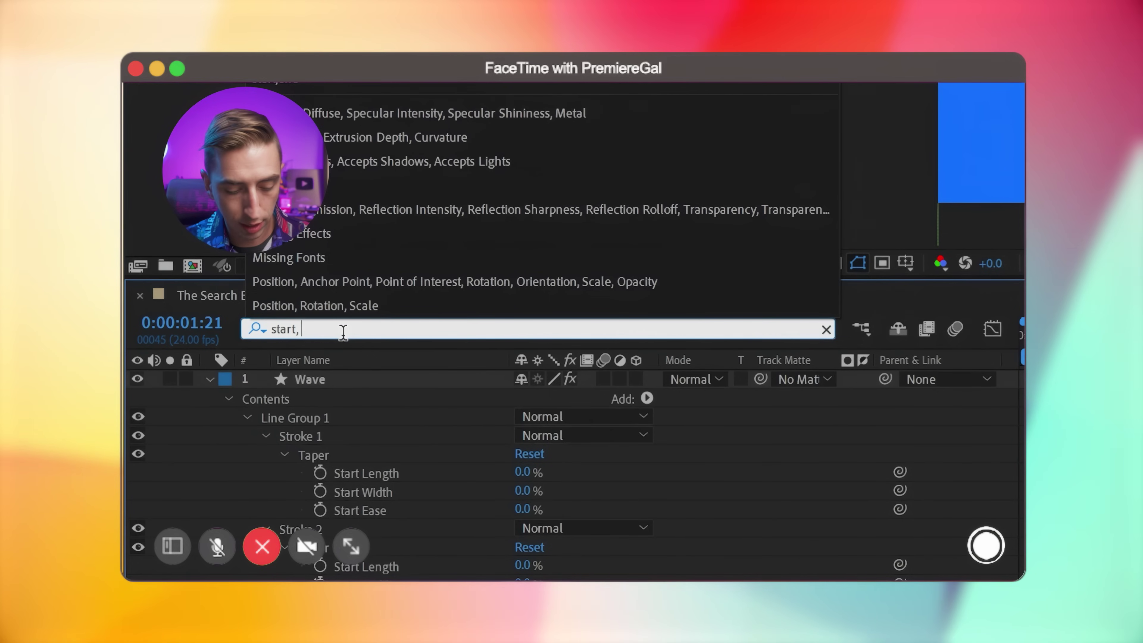
text(end, offset)
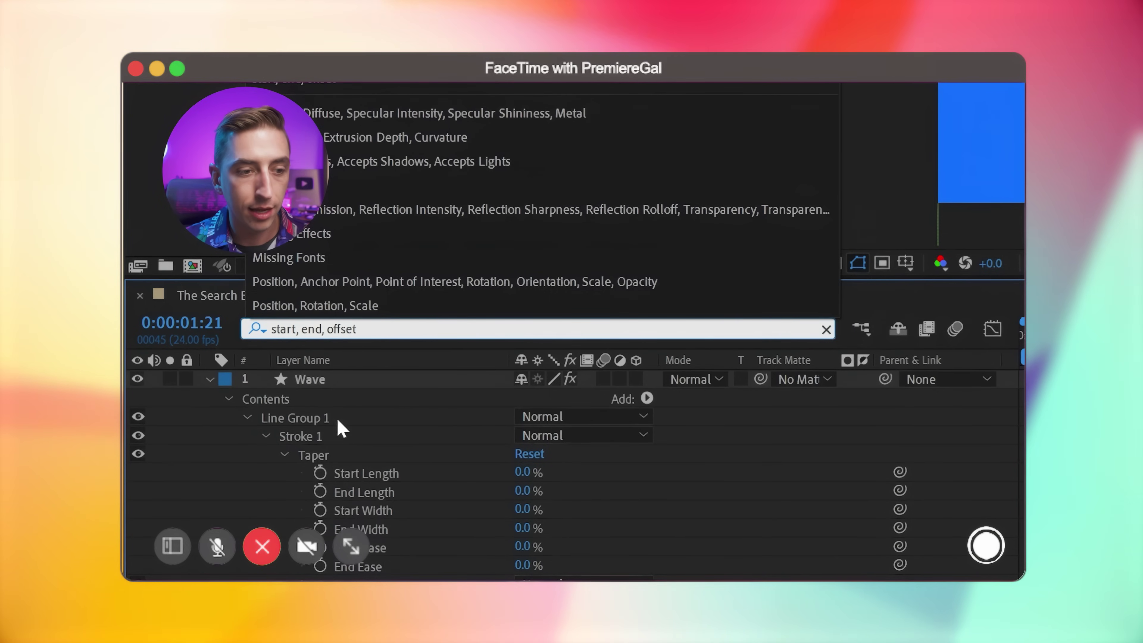
scroll(242, 488, down, 15)
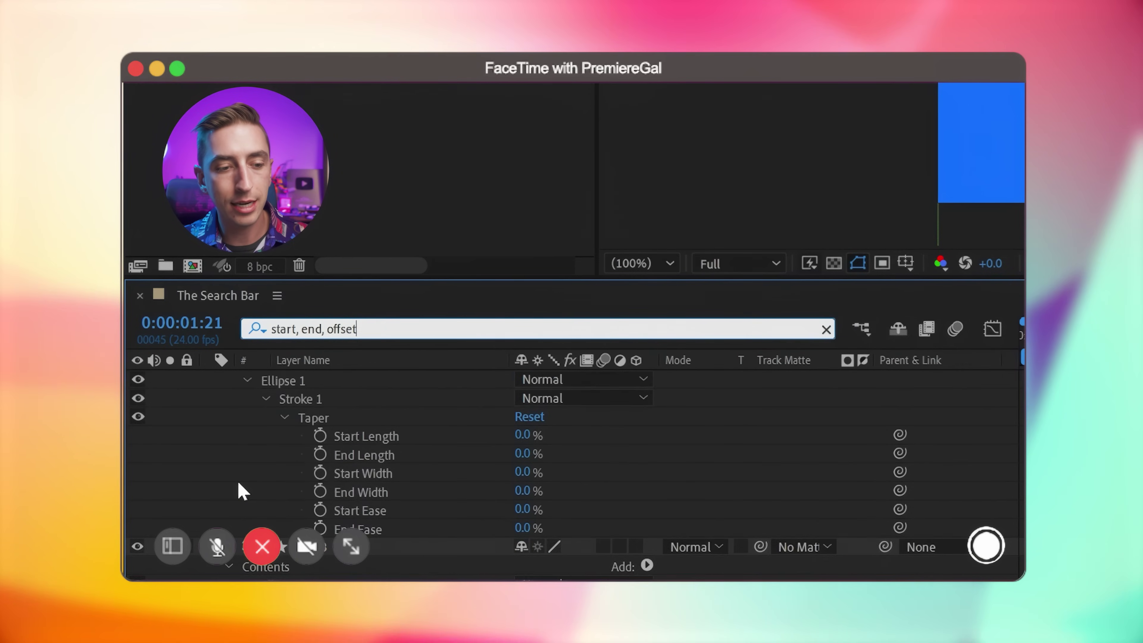
scroll(238, 480, down, 10)
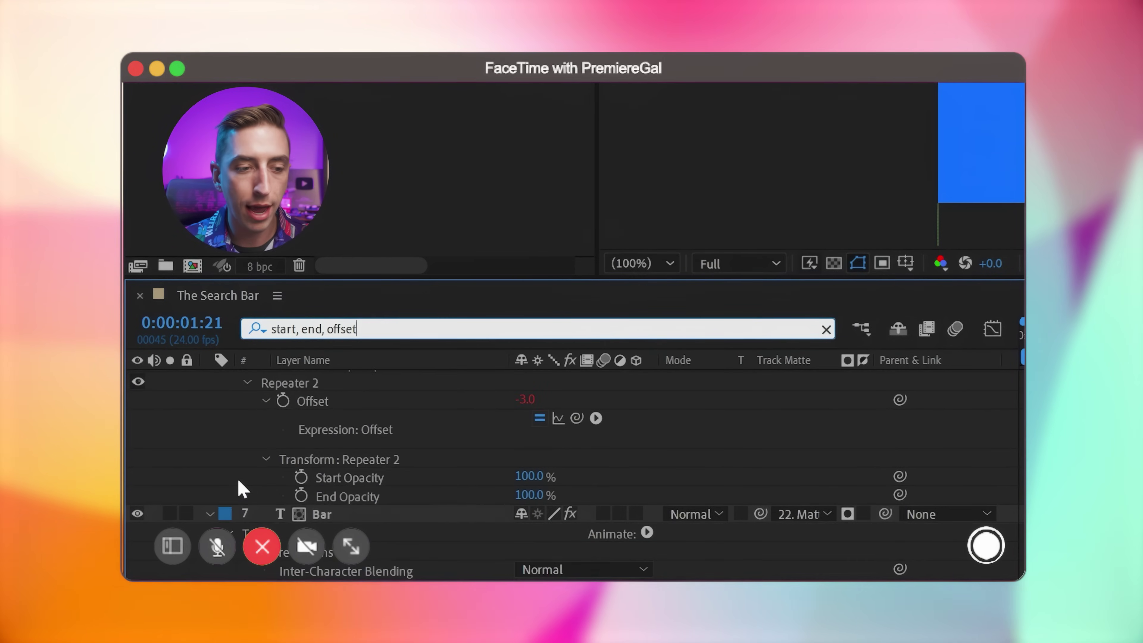